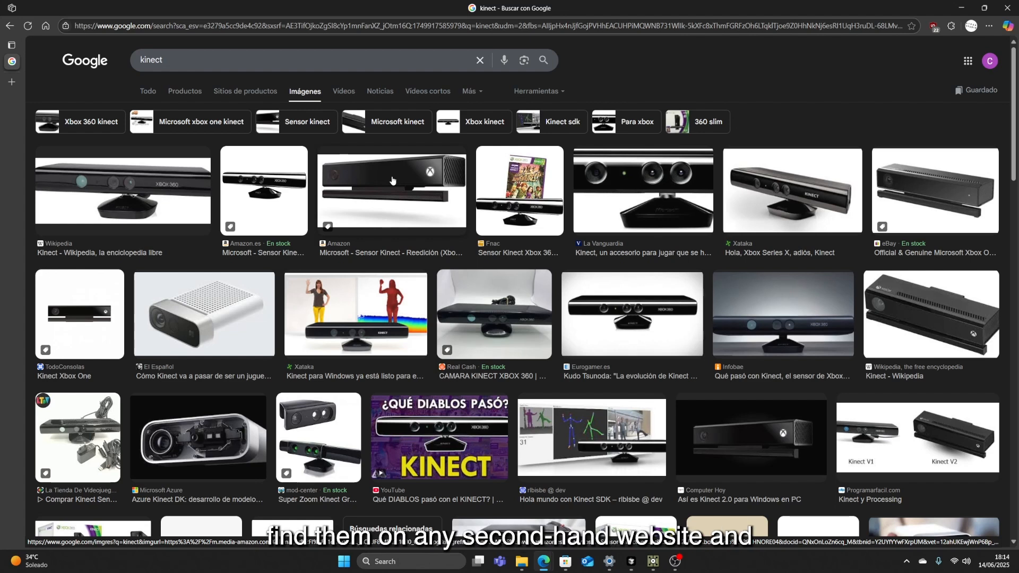
# Step: Preview the image of the Xbox One Kinect sensor, and search the web for "kinect v2 adapter"
pyautogui.click(361, 200)
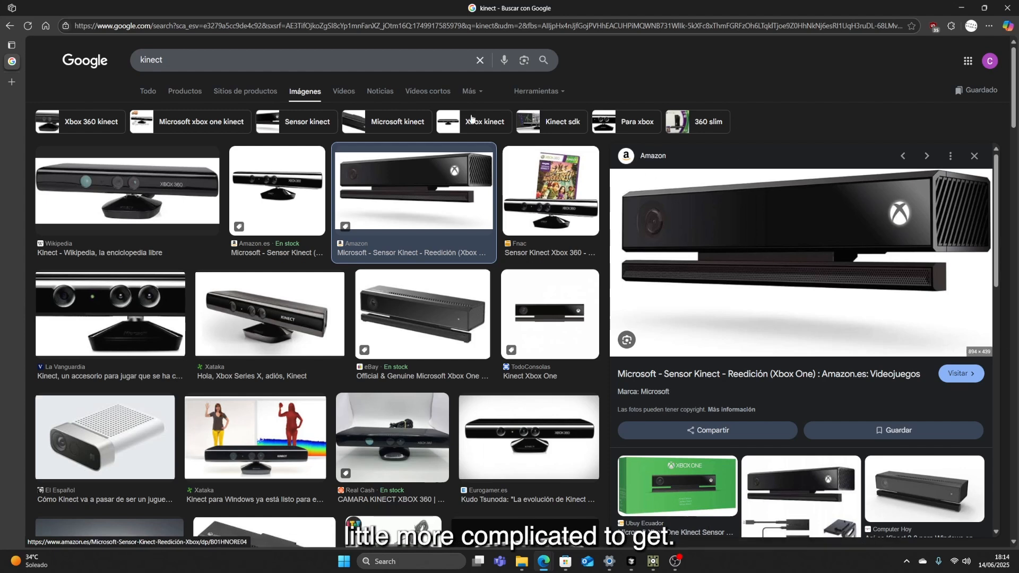
pyautogui.click(149, 92)
pyautogui.click(190, 61)
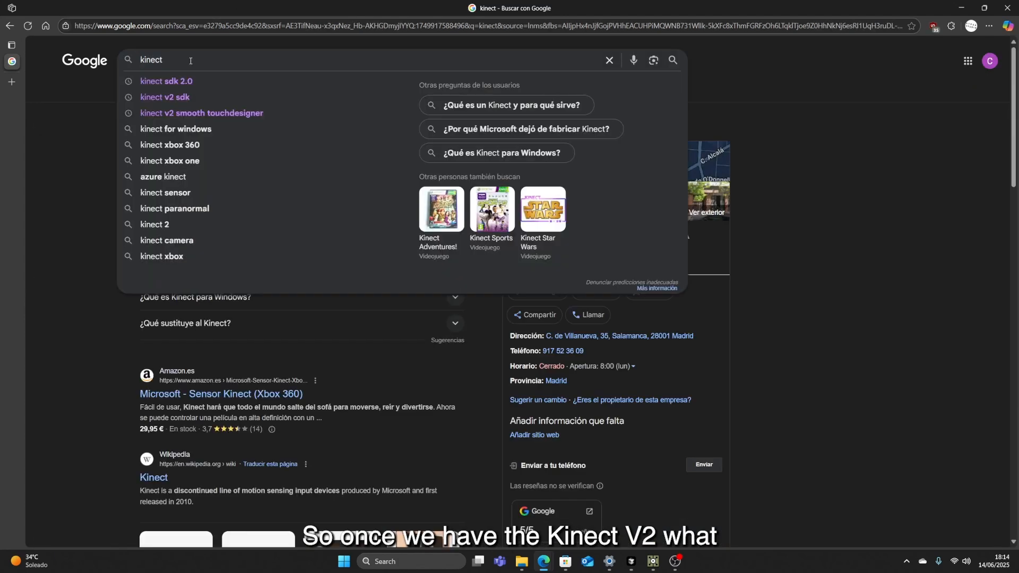
pyautogui.write('v2 adapter')
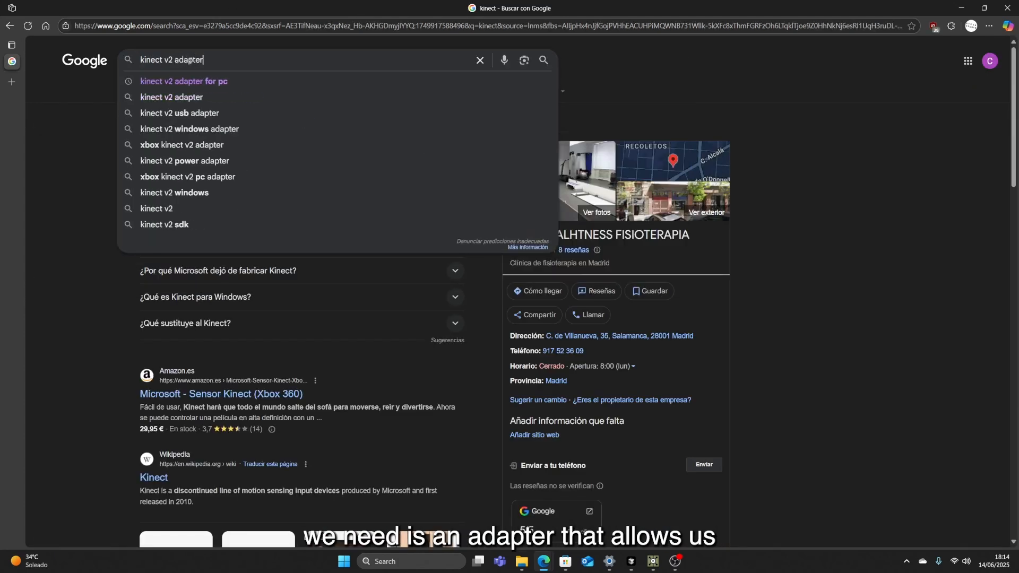
pyautogui.press('Return')
# Step: Open the Amazon results for Kinect 2 adapters and look through the offered models and prices
pyautogui.click(181, 495)
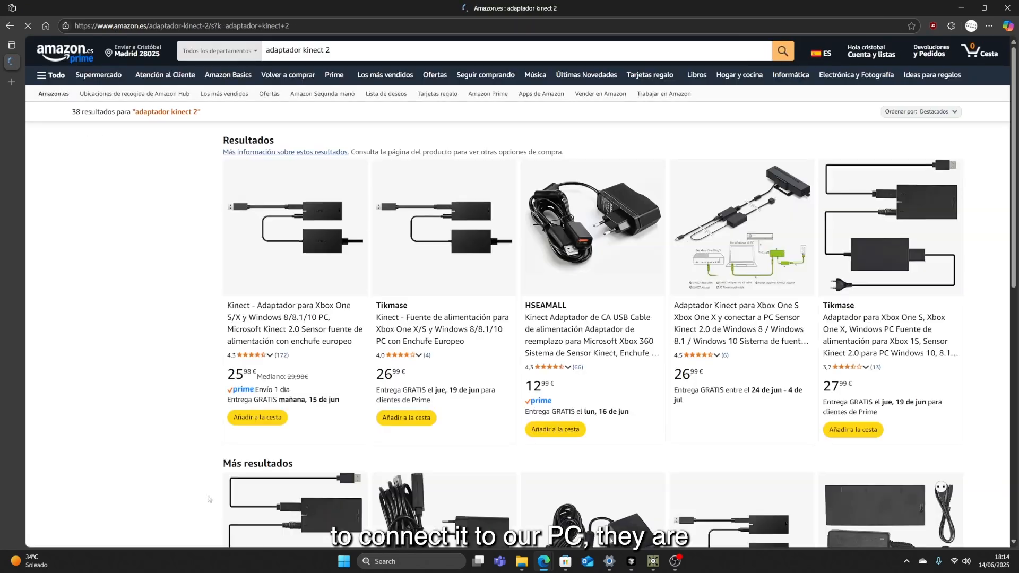
pyautogui.scroll(-4, 268, 167)
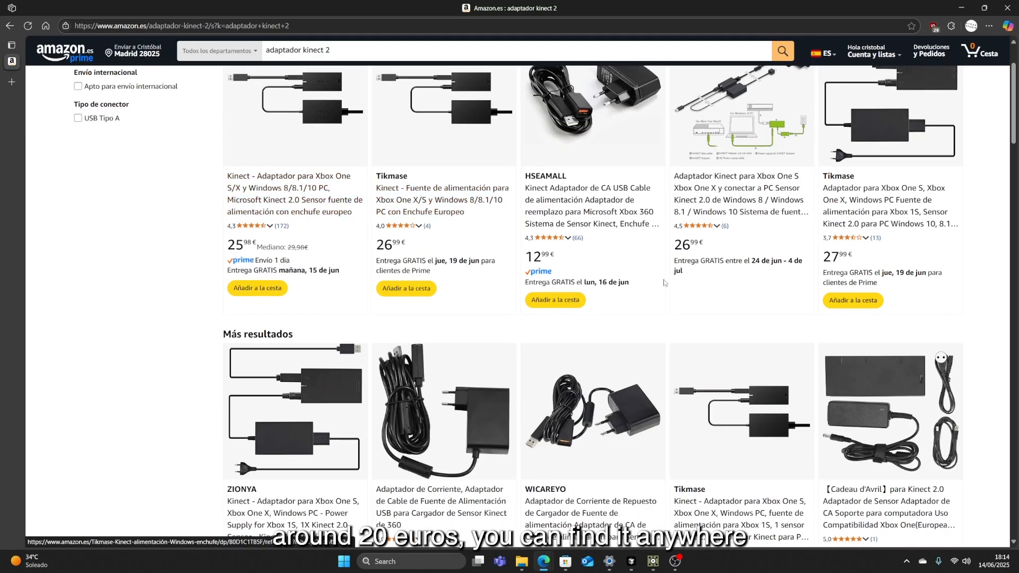
pyautogui.scroll(-1, 664, 281)
pyautogui.scroll(2, 767, 456)
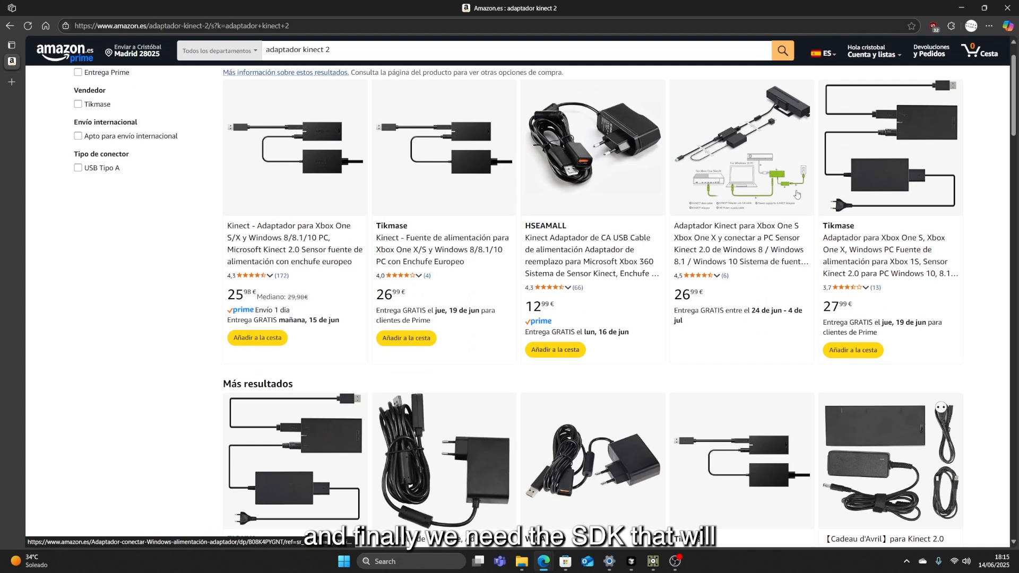
# Step: Search the web for "window kinect sdk" and open Microsoft's Kinect for Windows SDK 2.0 download page
pyautogui.click(272, 21)
pyautogui.write('window kinect ')
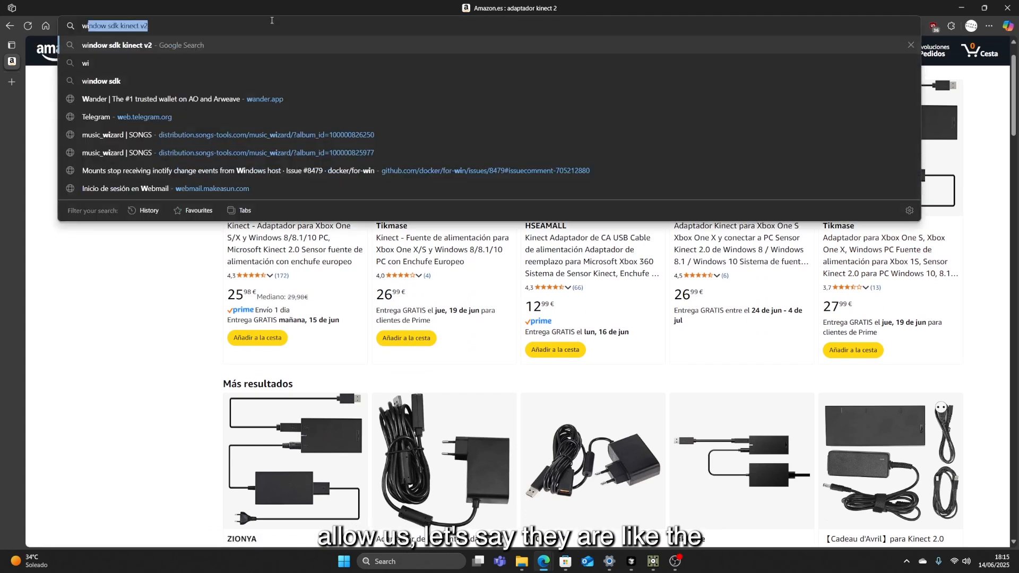
pyautogui.write('sdk')
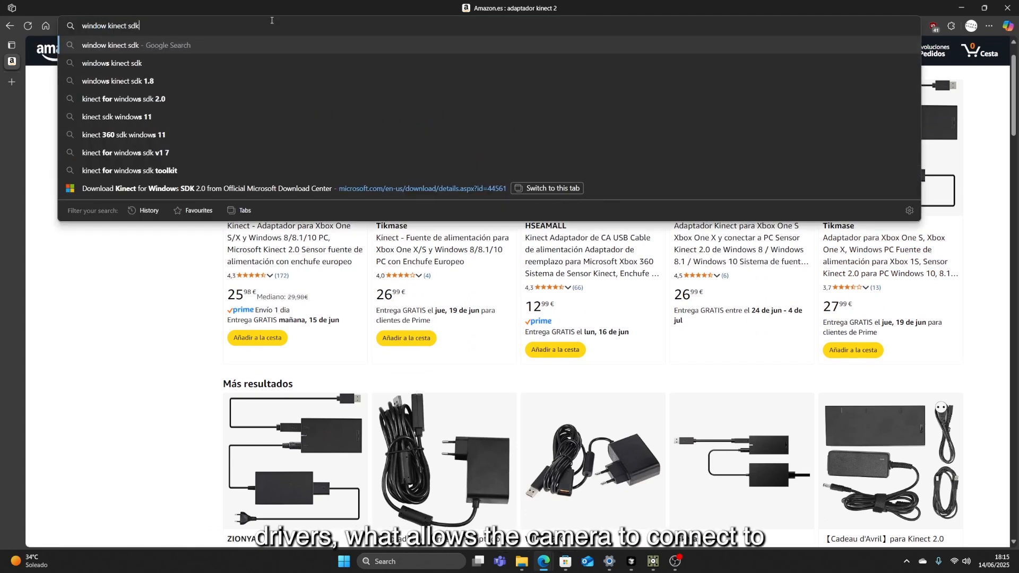
pyautogui.press('Return')
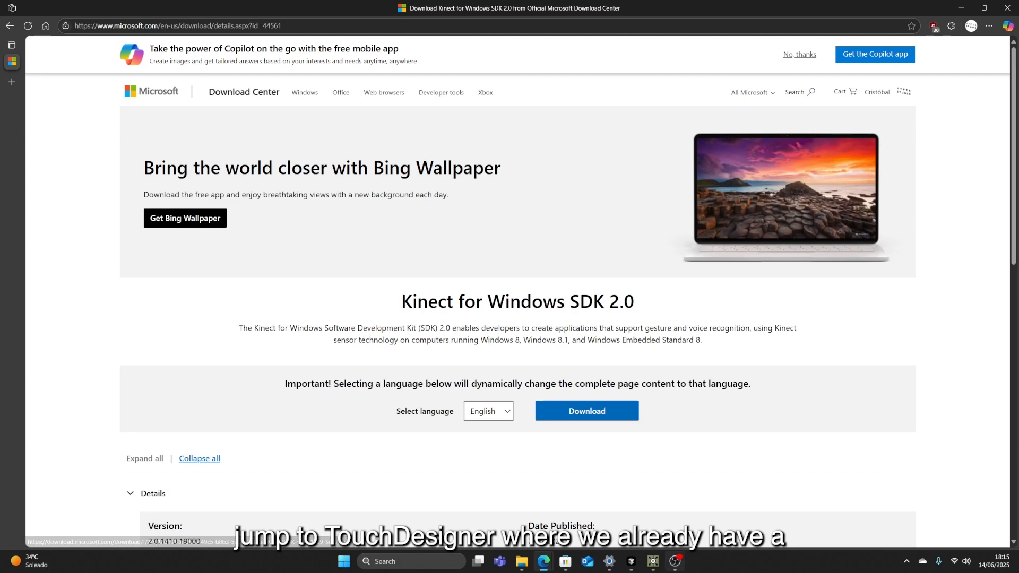
# Step: Switch to TouchDesigner and add a Kinect TOP to the empty project network
pyautogui.moveTo(652, 561)
pyautogui.click(639, 480)
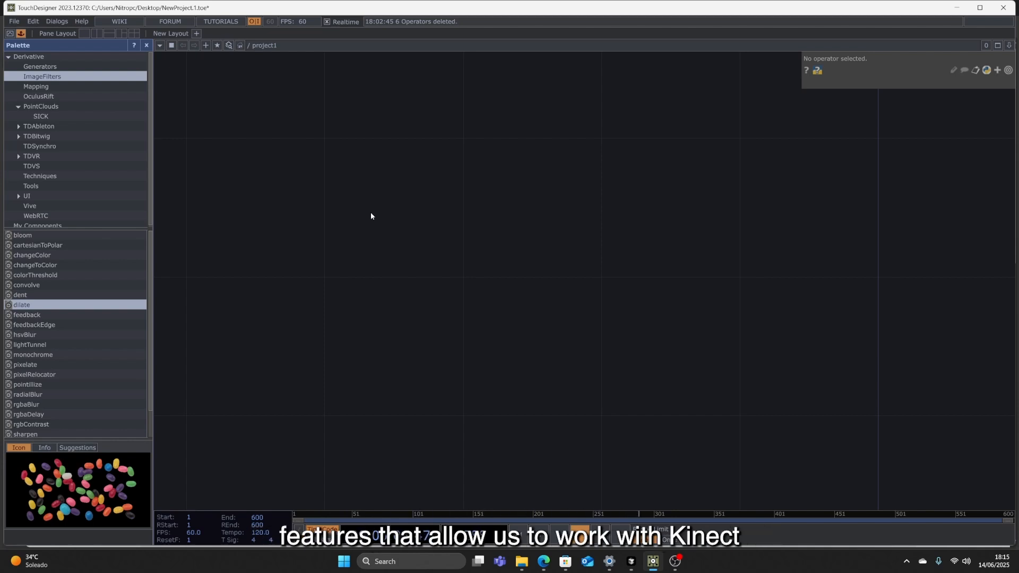
pyautogui.press('Tab')
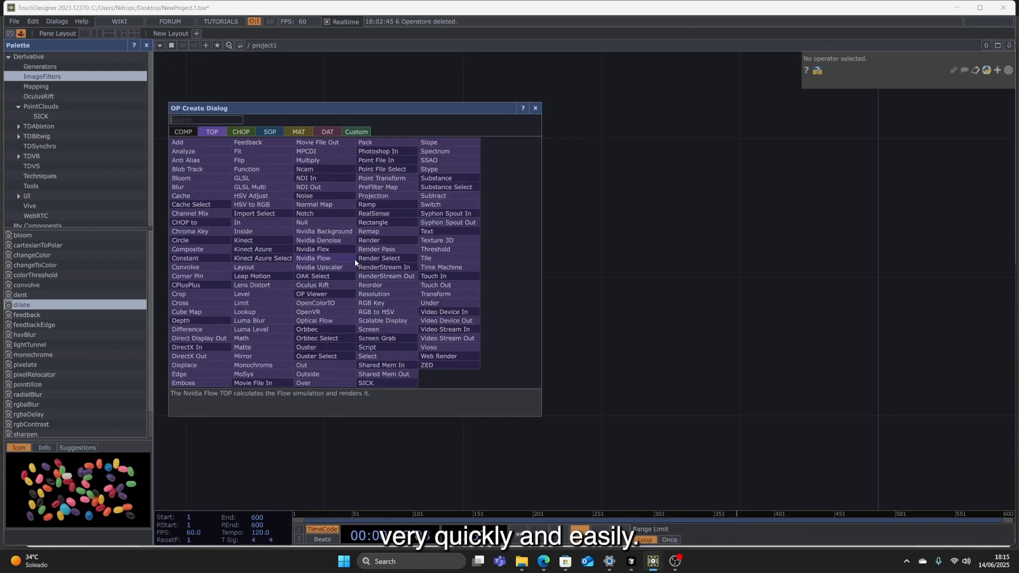
pyautogui.click(249, 241)
pyautogui.click(433, 211)
pyautogui.press('Tab')
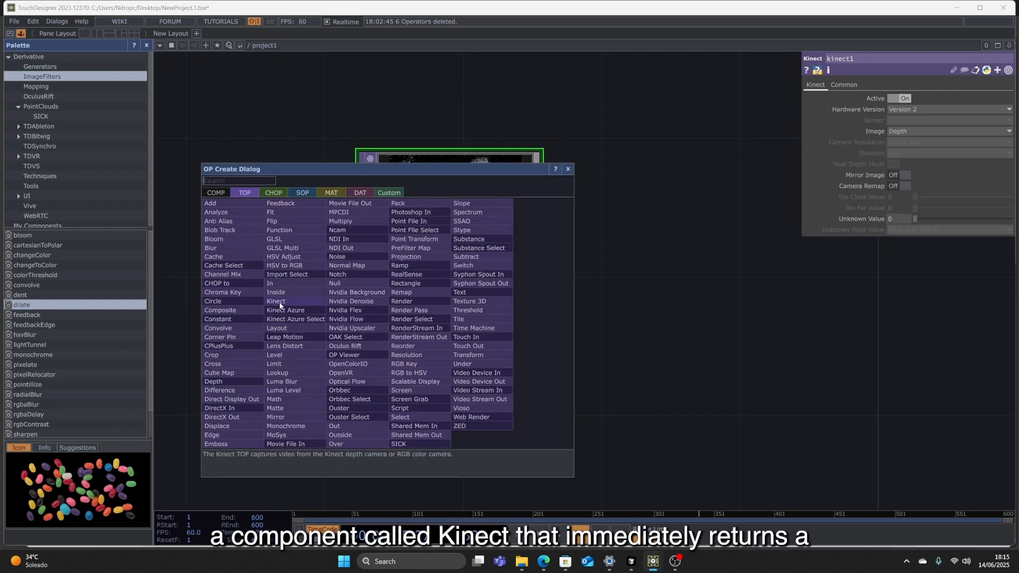
pyautogui.click(649, 294)
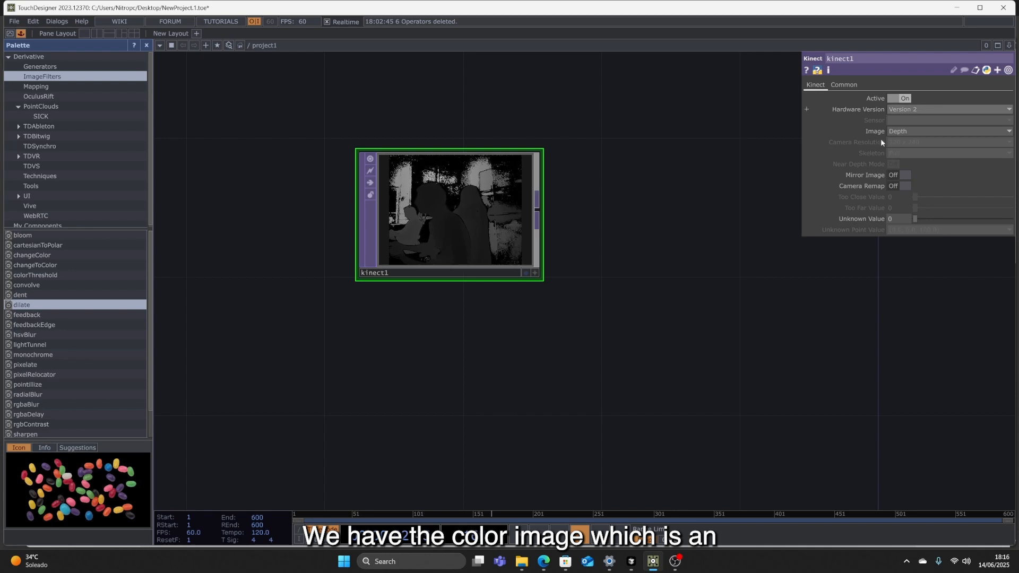
# Step: Preview the Kinect TOP's Color image, then set it to Depth with Camera Remap on
pyautogui.click(896, 131)
pyautogui.click(897, 143)
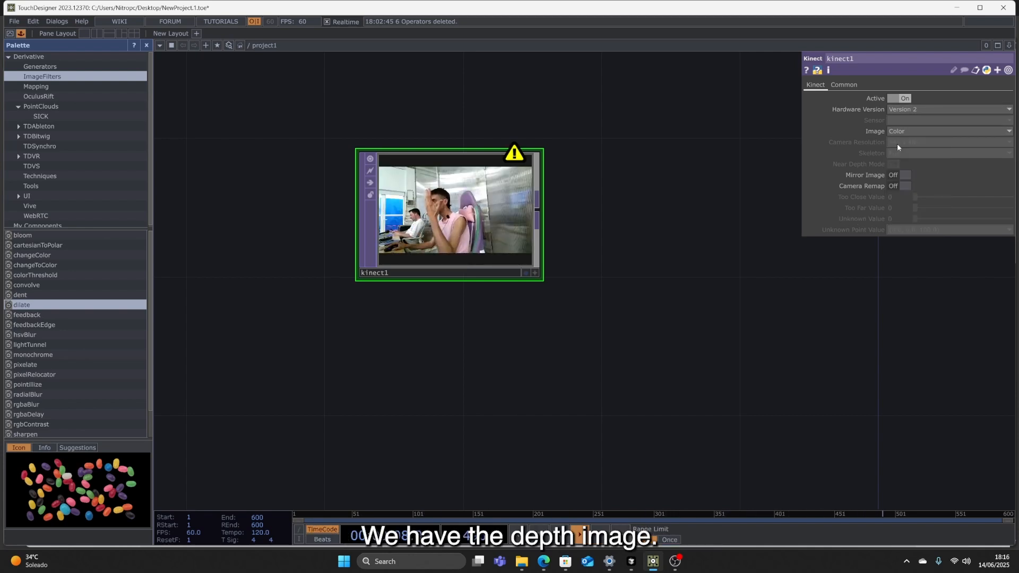
pyautogui.click(903, 132)
pyautogui.click(916, 154)
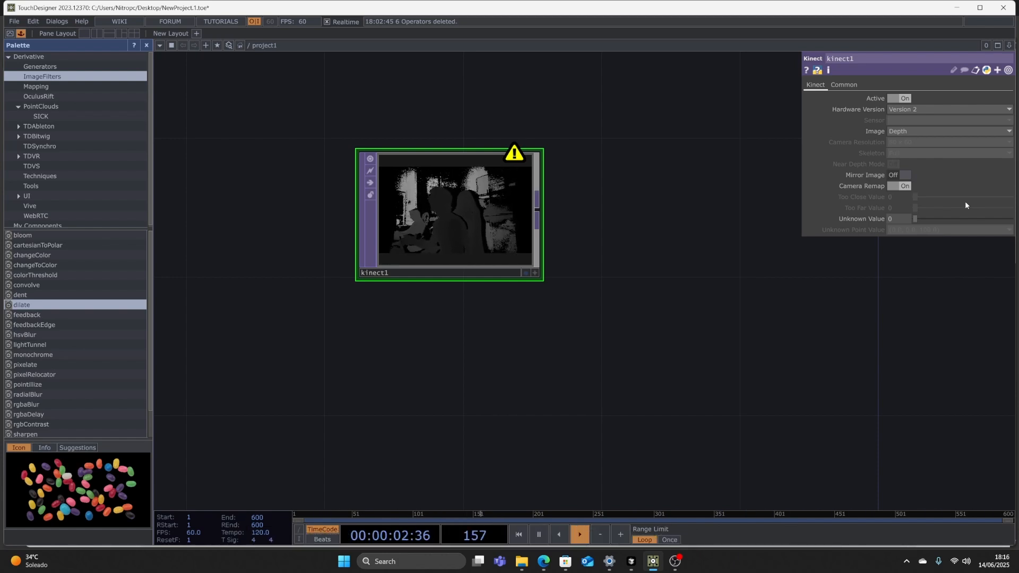
# Step: Try the Infrared and Player Index images on the Kinect TOP and inspect the resulting silhouette up close
pyautogui.click(912, 131)
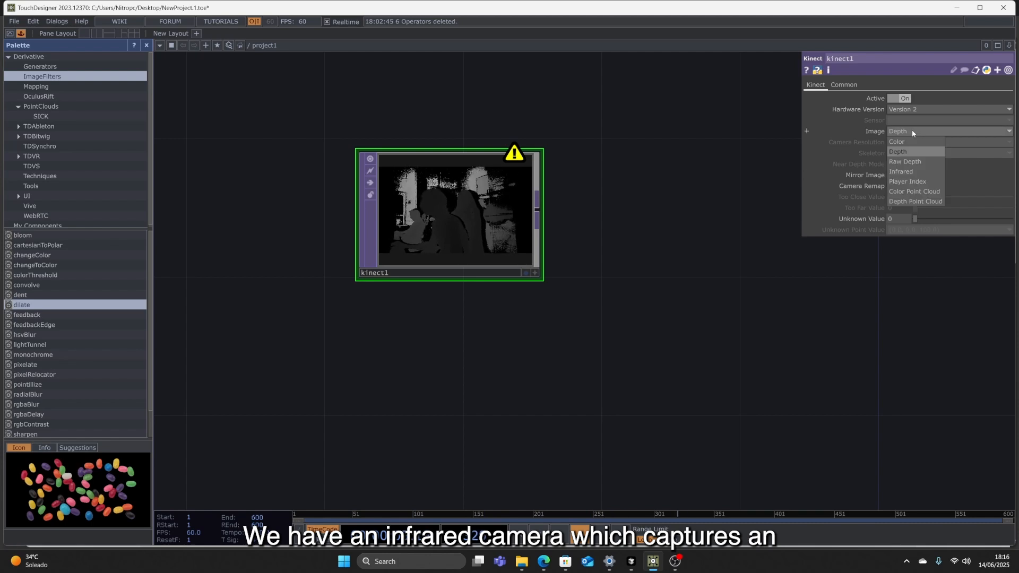
pyautogui.click(913, 171)
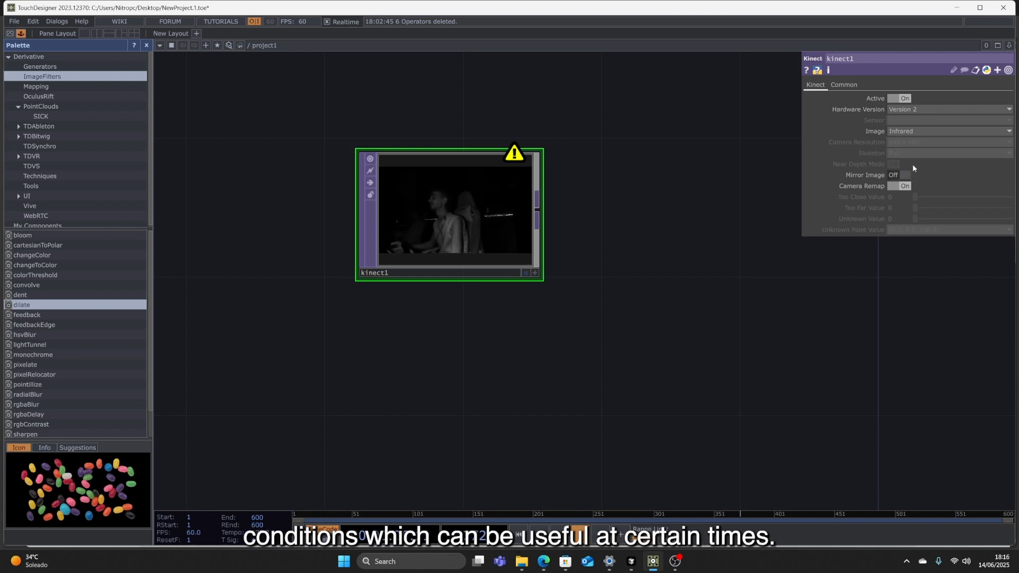
pyautogui.click(905, 131)
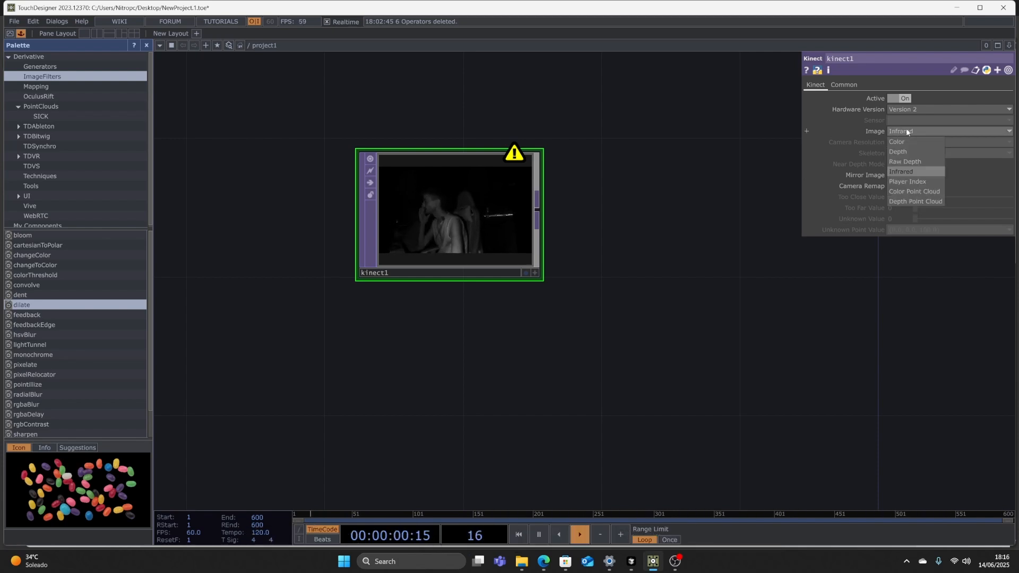
pyautogui.click(908, 181)
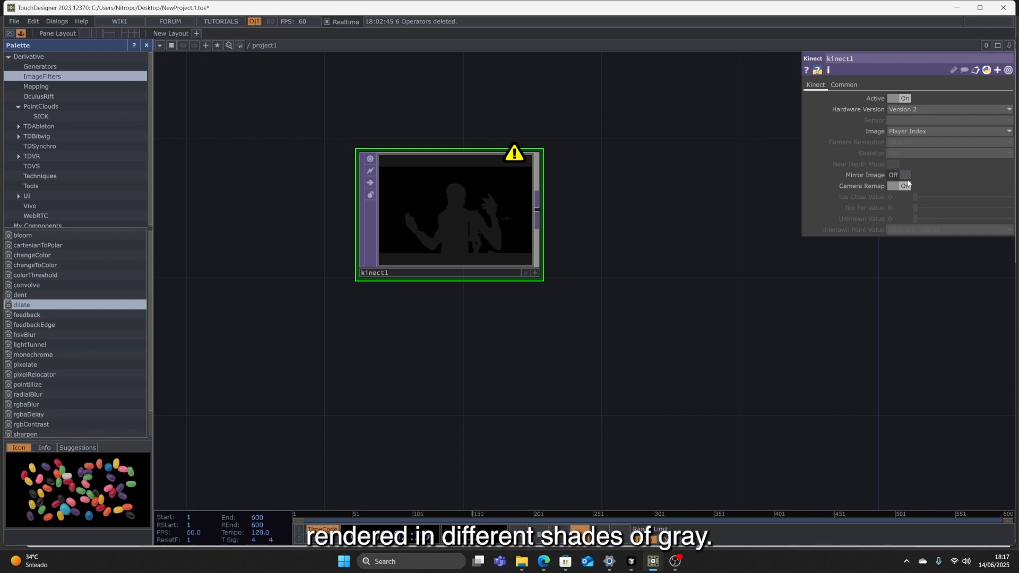
pyautogui.moveTo(792, 257); pyautogui.dragTo(530, 265, button='middle')
pyautogui.moveTo(509, 271); pyautogui.dragTo(863, 338)
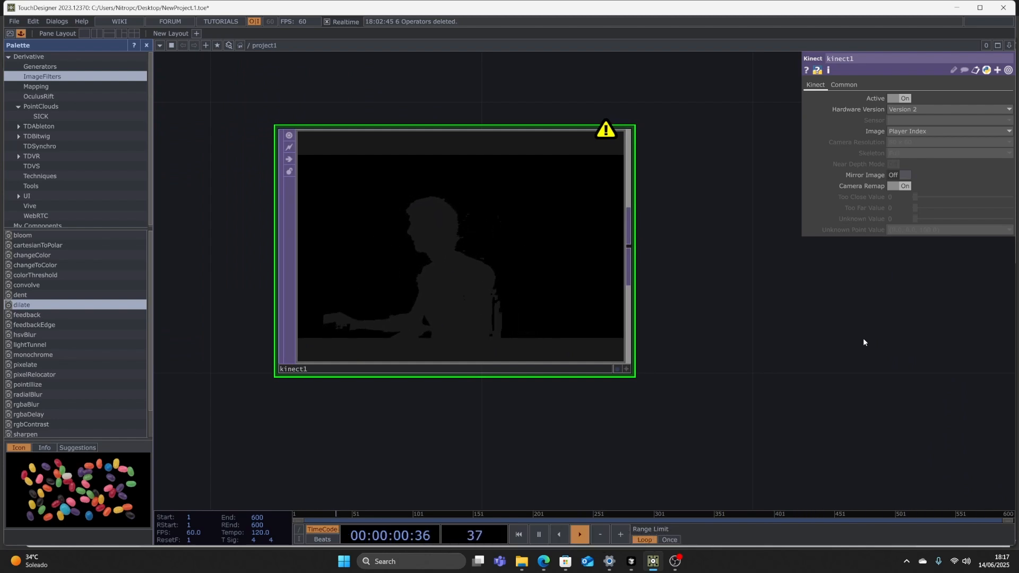
# Step: Set the Kinect TOP's image to Color Point Cloud
pyautogui.click(896, 134)
pyautogui.click(930, 194)
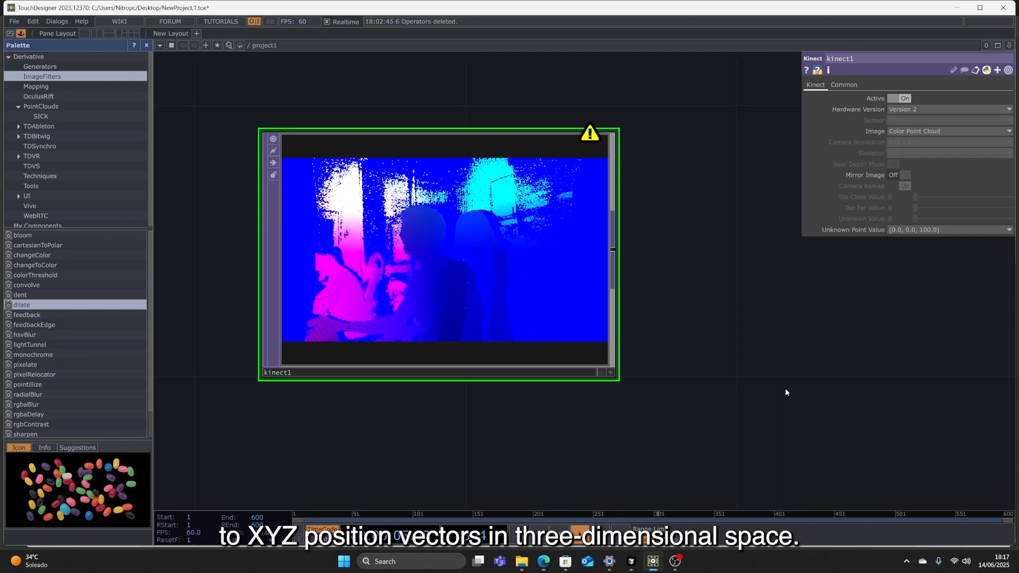
pyautogui.scroll(-3, 785, 387)
pyautogui.moveTo(785, 387); pyautogui.dragTo(587, 318)
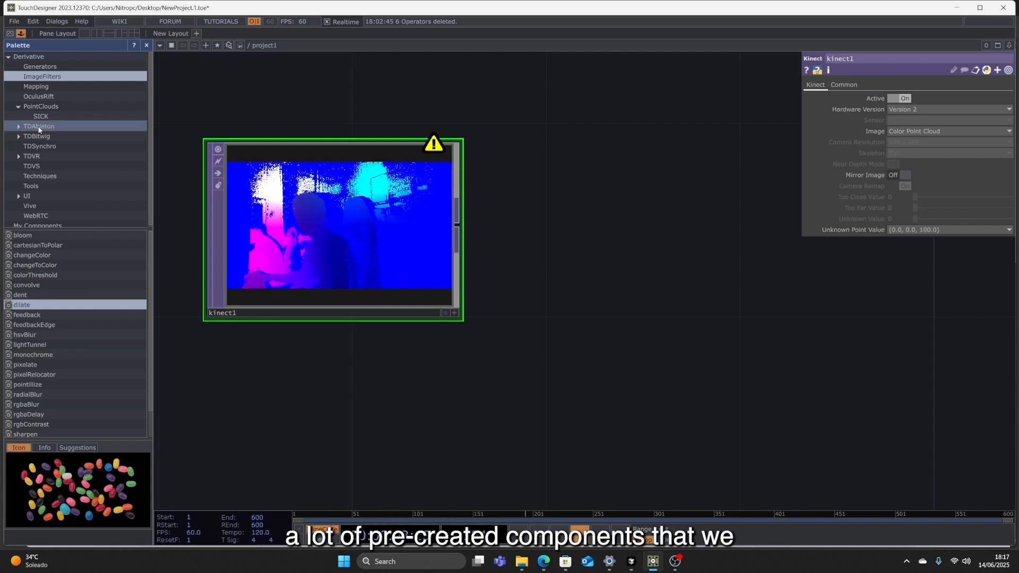
# Step: Add the ready-made pointRender component from the PointClouds collection beside the Kinect TOP
pyautogui.click(49, 185)
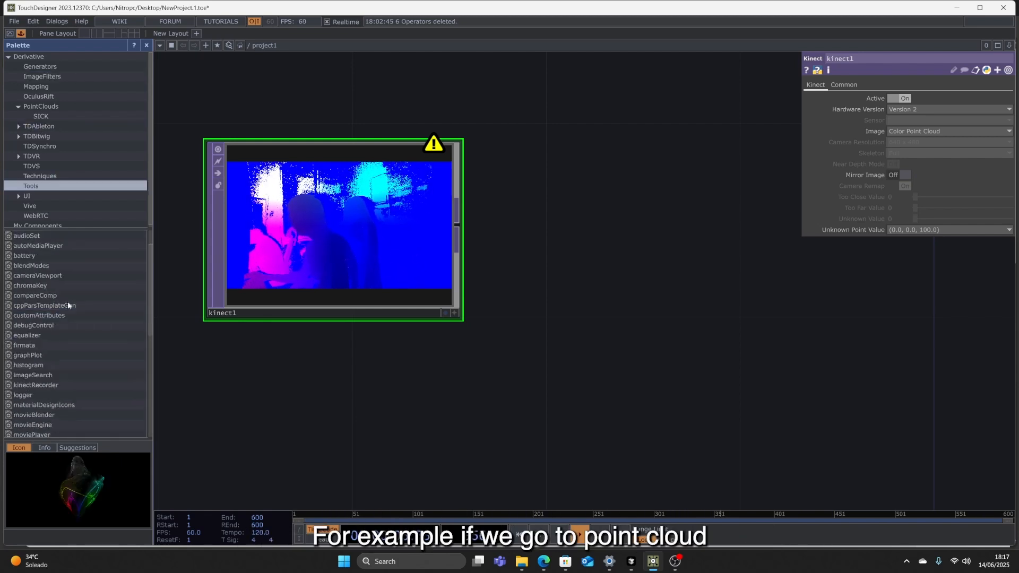
pyautogui.click(65, 106)
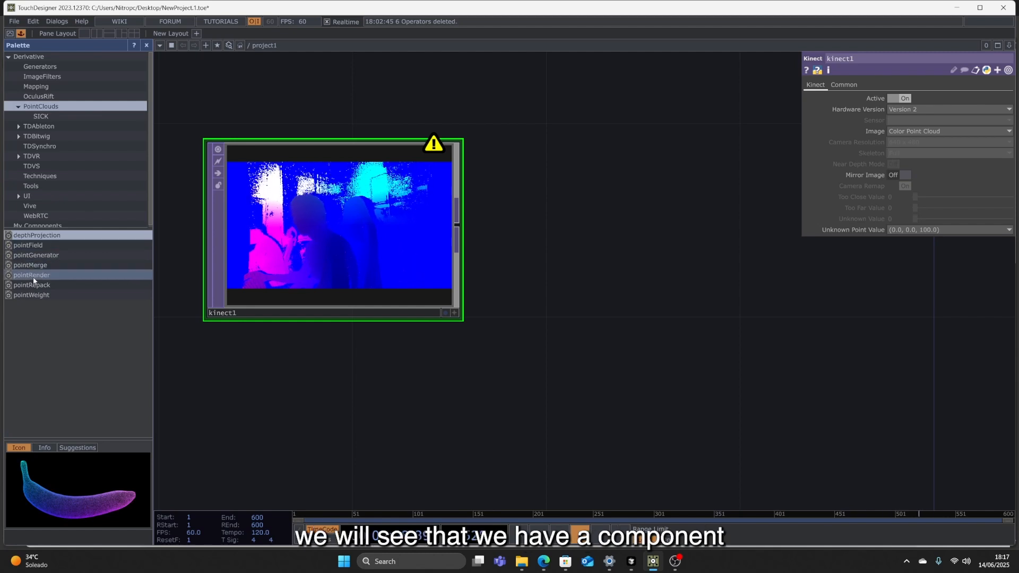
pyautogui.moveTo(32, 275); pyautogui.dragTo(692, 225)
pyautogui.moveTo(666, 320); pyautogui.dragTo(455, 418)
pyautogui.moveTo(549, 291); pyautogui.dragTo(454, 335)
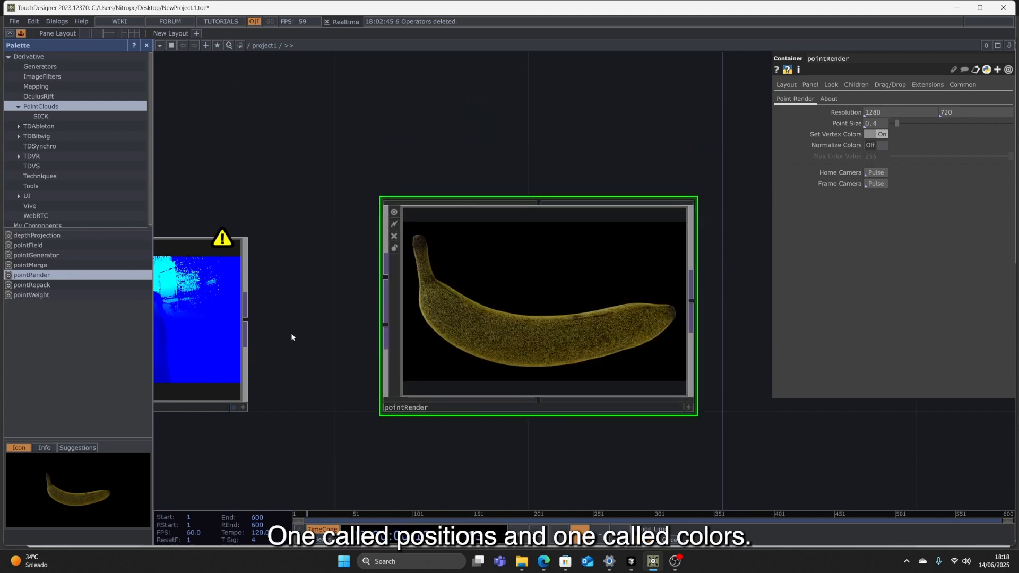
# Step: Connect the Kinect TOP to pointRender's positions input and activate its viewer to inspect the point cloud in 3D
pyautogui.moveTo(245, 319); pyautogui.dragTo(385, 276)
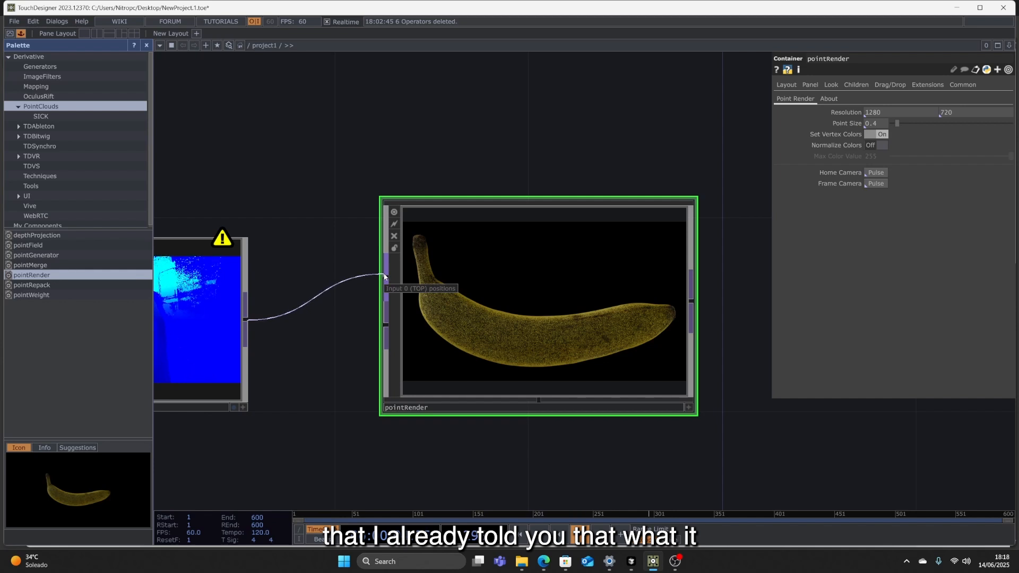
pyautogui.click(385, 275)
pyautogui.moveTo(691, 407); pyautogui.dragTo(687, 405)
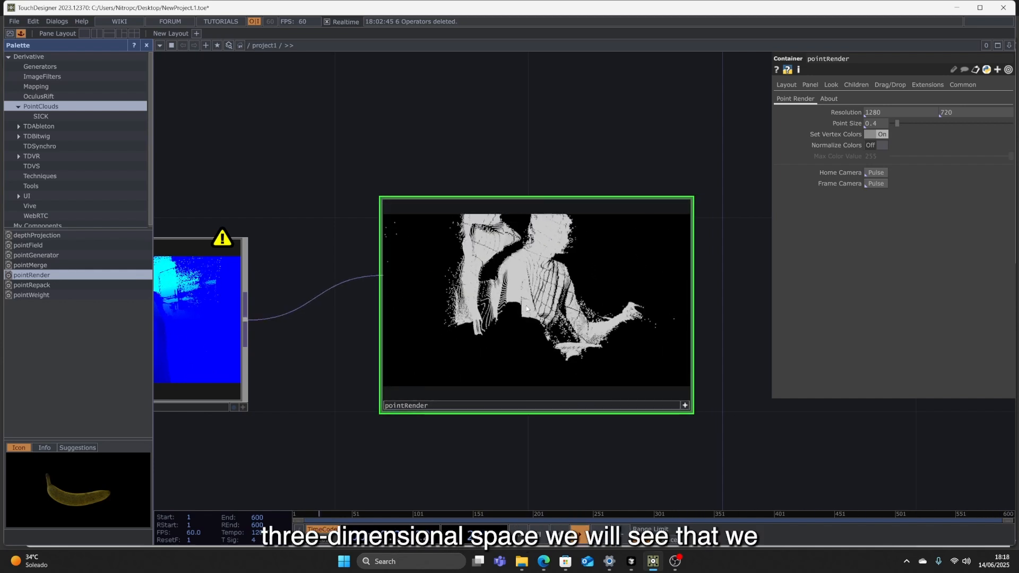
pyautogui.moveTo(529, 306); pyautogui.dragTo(497, 296)
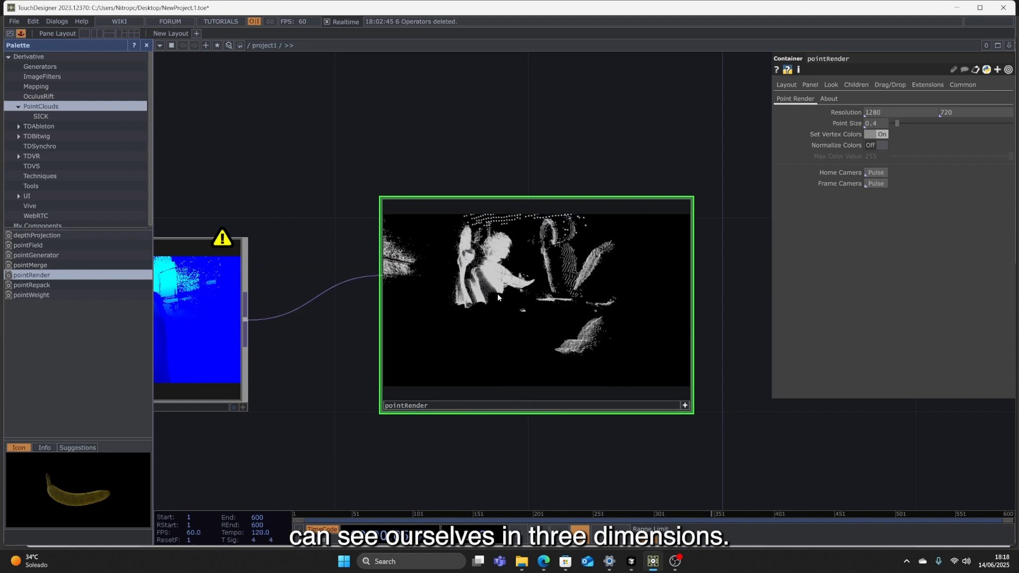
pyautogui.moveTo(476, 309); pyautogui.dragTo(466, 304)
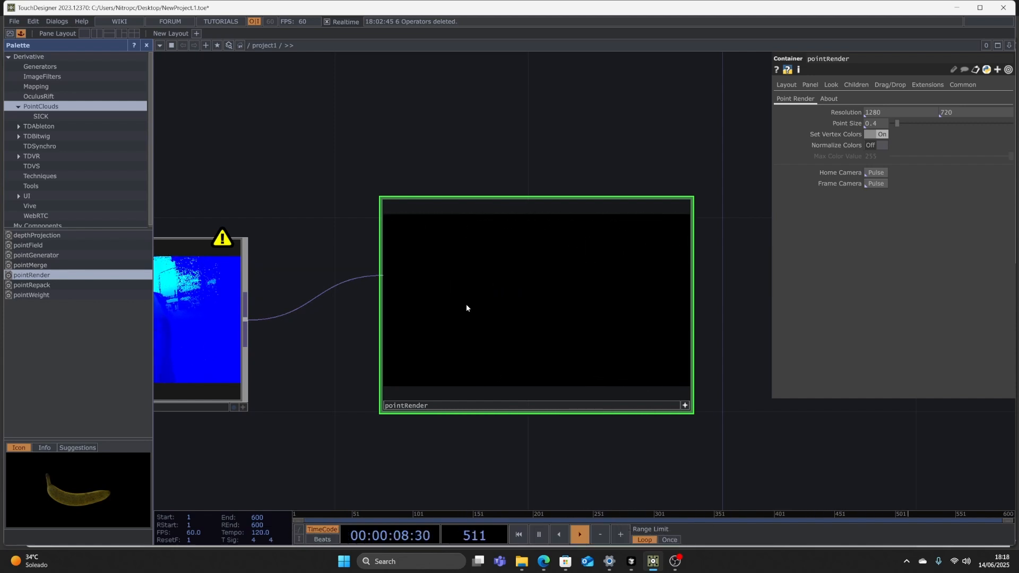
pyautogui.moveTo(541, 311); pyautogui.dragTo(634, 334)
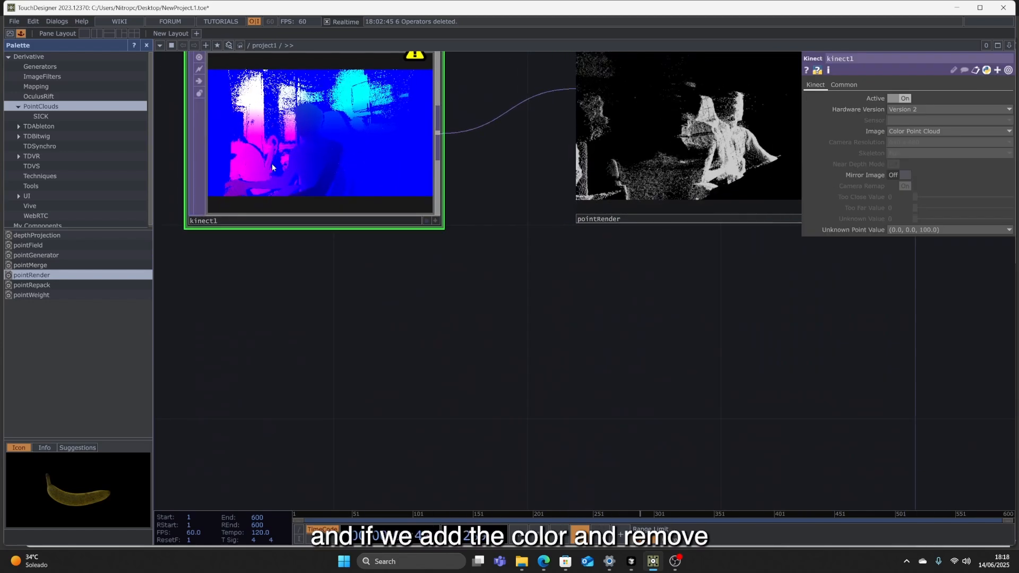
# Step: Duplicate the Kinect TOP below the original, set the copy's image to Color and turn its Camera Remap off
pyautogui.hotkey('ctrl', 'v')
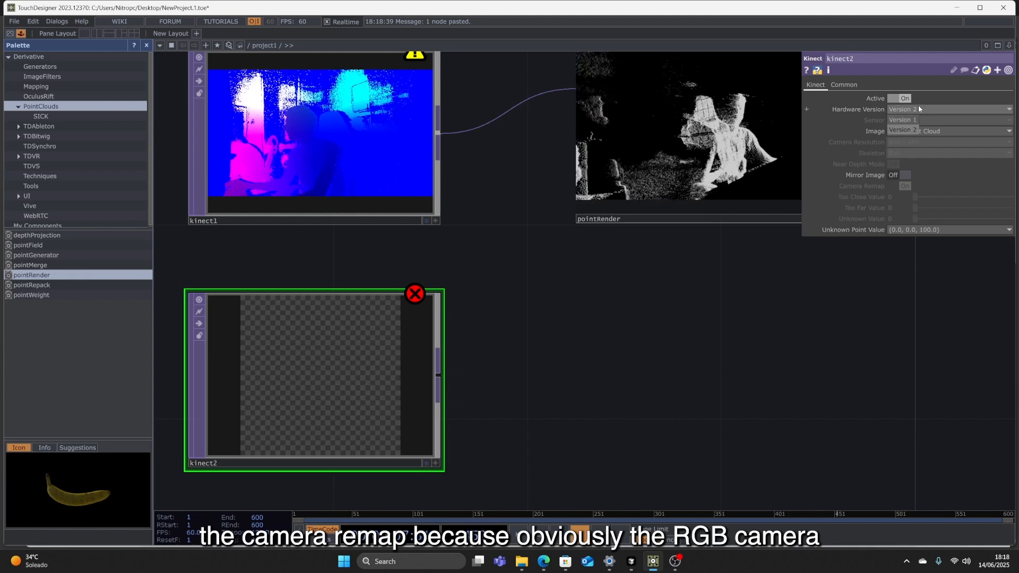
pyautogui.click(918, 131)
pyautogui.click(903, 141)
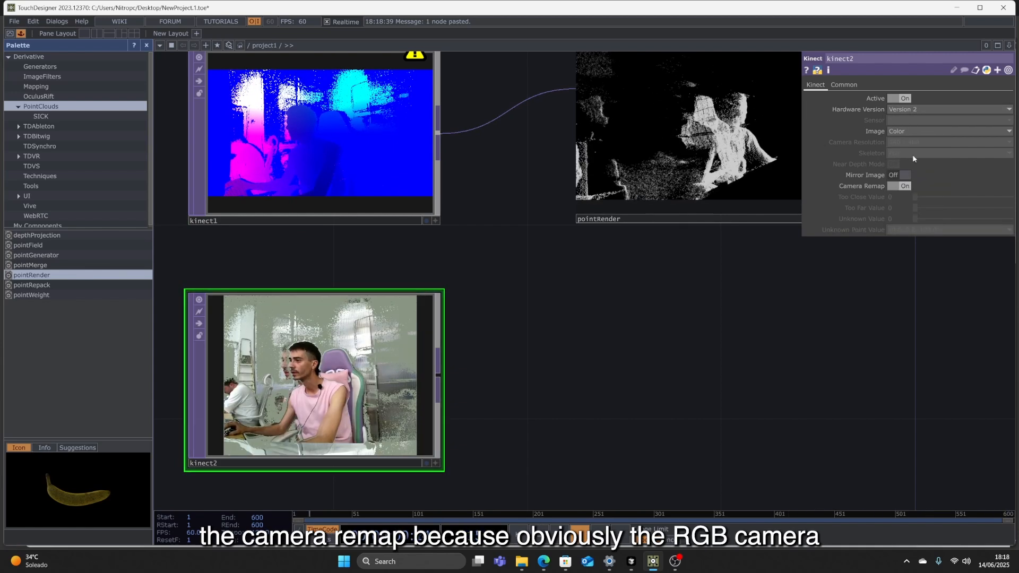
pyautogui.click(893, 185)
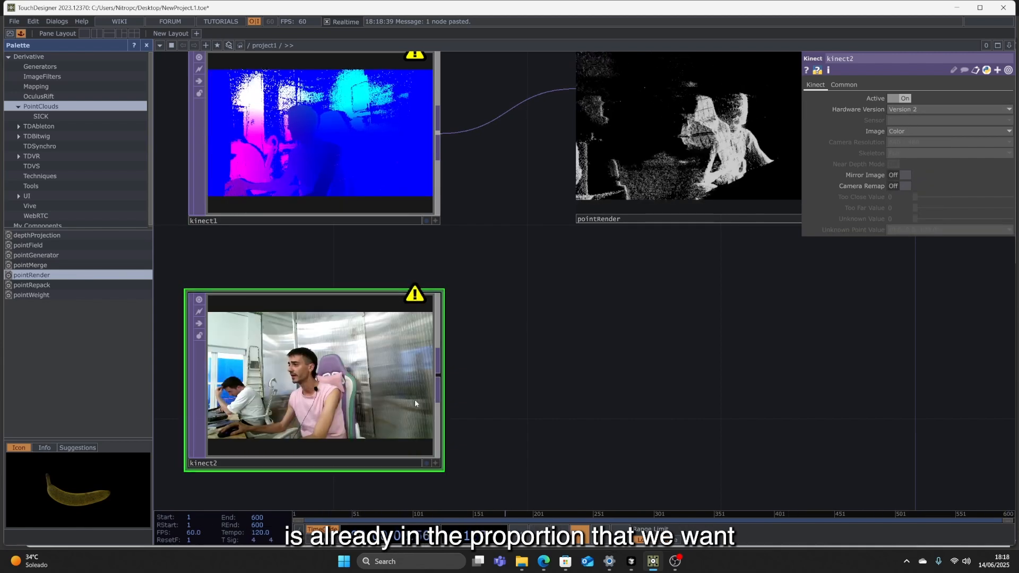
# Step: Connect the color Kinect TOP to pointRender's colors input and inspect the colored point cloud
pyautogui.moveTo(439, 376); pyautogui.dragTo(559, 139)
pyautogui.moveTo(750, 360); pyautogui.dragTo(542, 389)
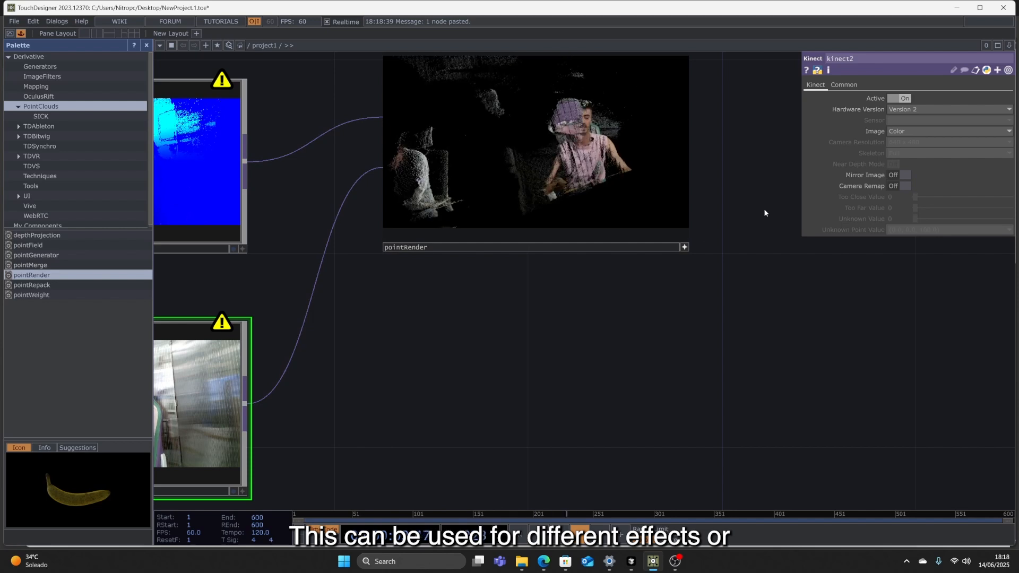
pyautogui.moveTo(561, 298); pyautogui.dragTo(597, 326)
pyautogui.click(713, 269)
pyautogui.moveTo(490, 365); pyautogui.dragTo(481, 307)
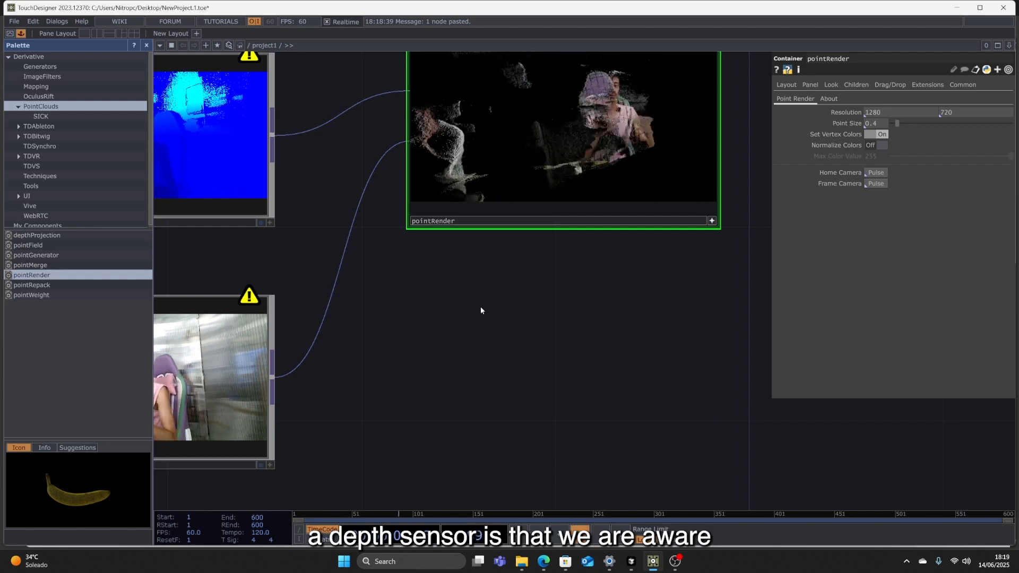
# Step: Delete the color Kinect TOP and the pointRender component from the network
pyautogui.press('h')
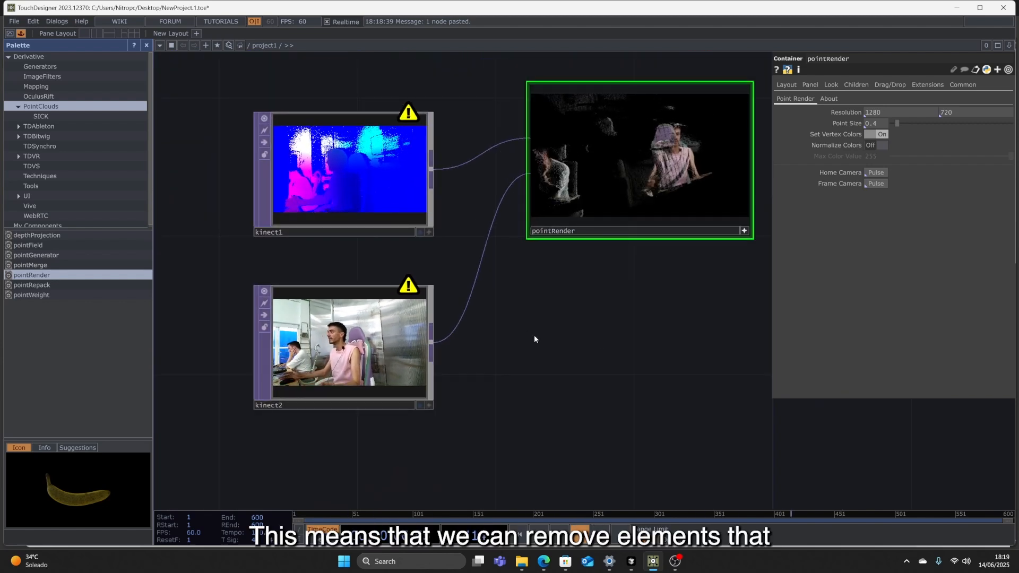
pyautogui.click(342, 356)
pyautogui.press('Delete')
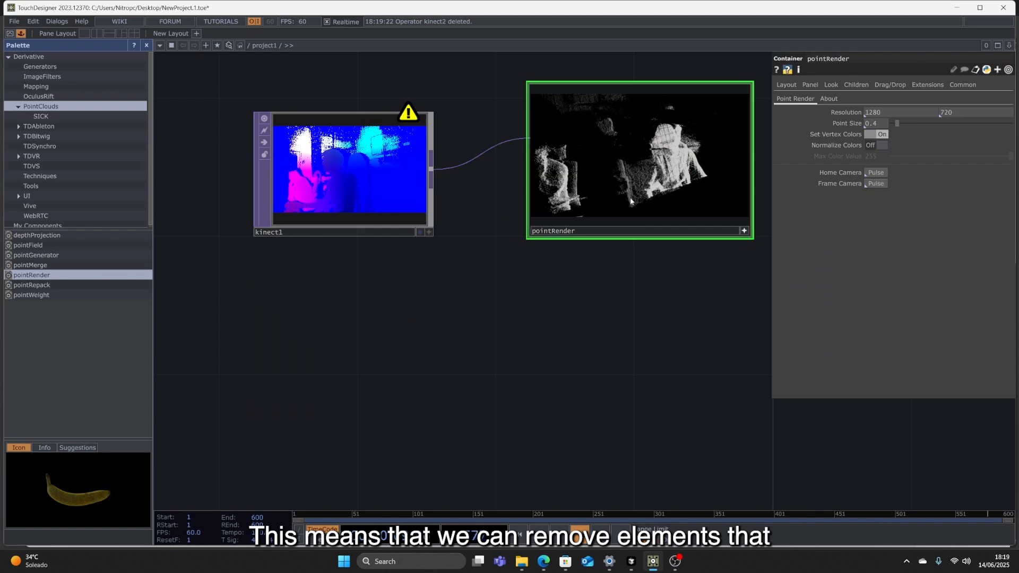
pyautogui.click(744, 231)
pyautogui.press('Delete')
# Step: Set the remaining Kinect TOP's image to Depth and its Unknown Value to 1
pyautogui.click(360, 185)
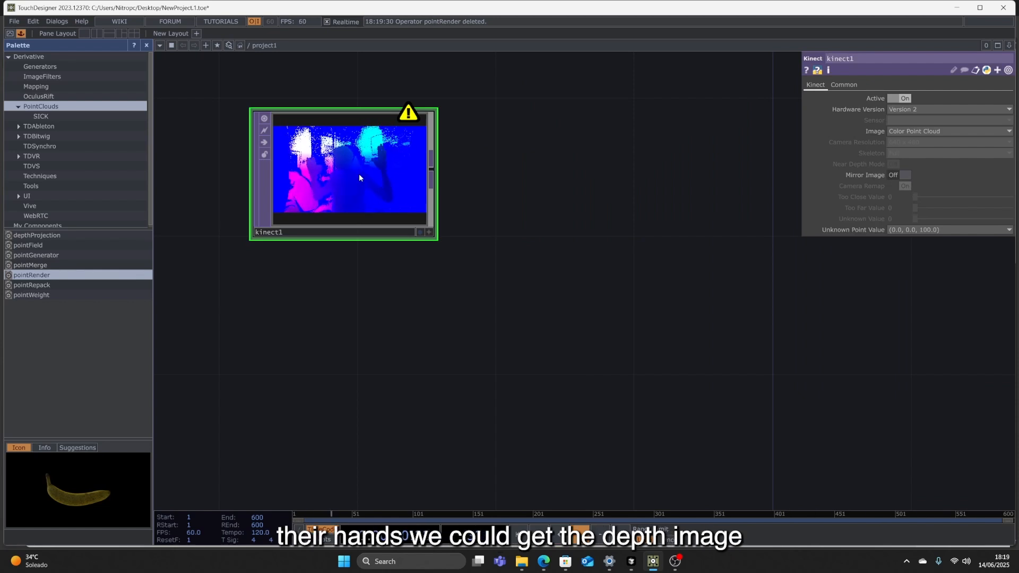
pyautogui.click(916, 132)
pyautogui.click(903, 146)
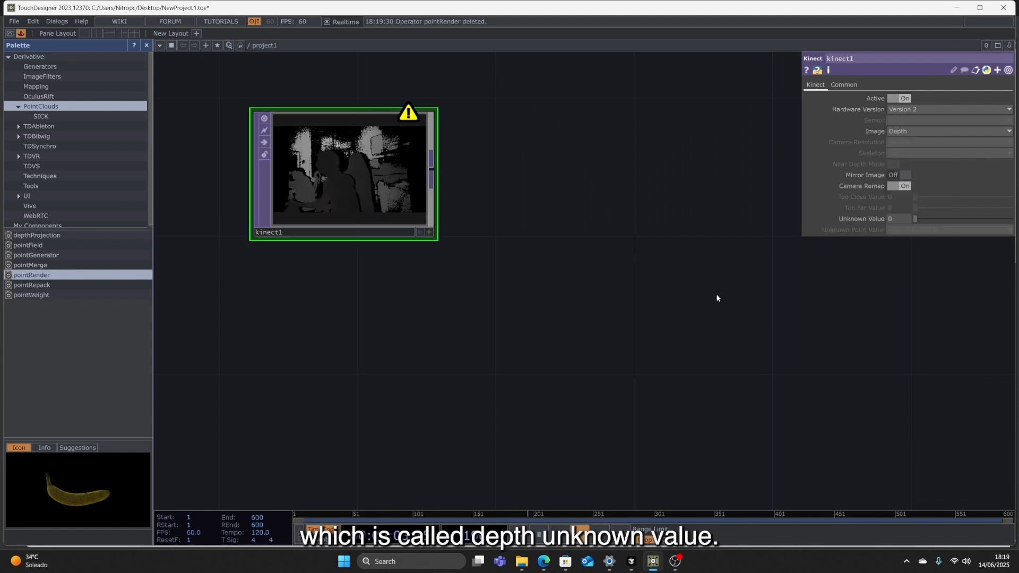
pyautogui.moveTo(494, 231); pyautogui.dragTo(466, 237)
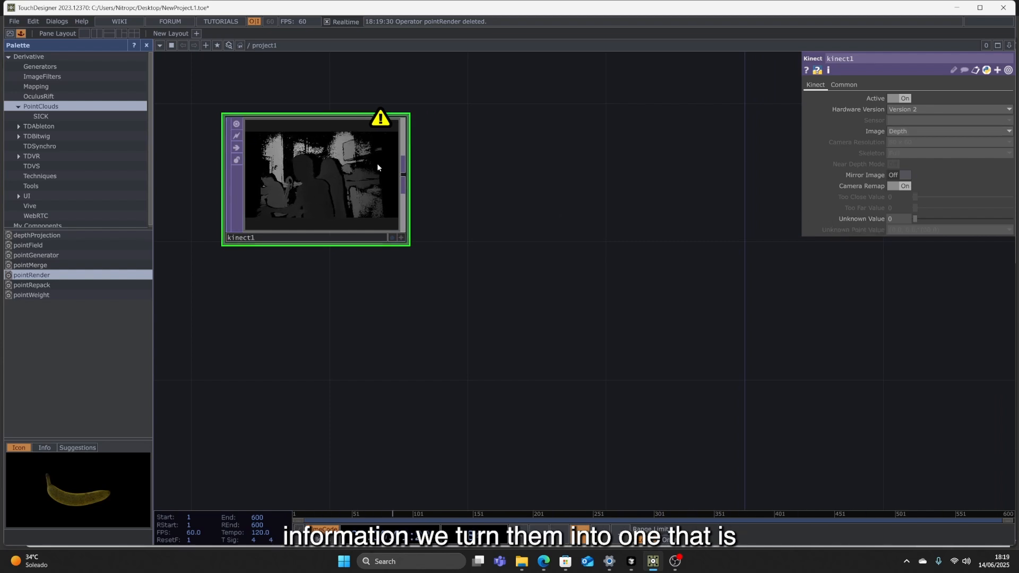
pyautogui.moveTo(917, 218); pyautogui.dragTo(1011, 218)
# Step: Add a Threshold TOP fed by the depth Kinect TOP's output and place it beside the Kinect
pyautogui.moveTo(413, 176); pyautogui.dragTo(518, 176)
pyautogui.write('tr')
pyautogui.press('BackSpace')
pyautogui.write('hres')
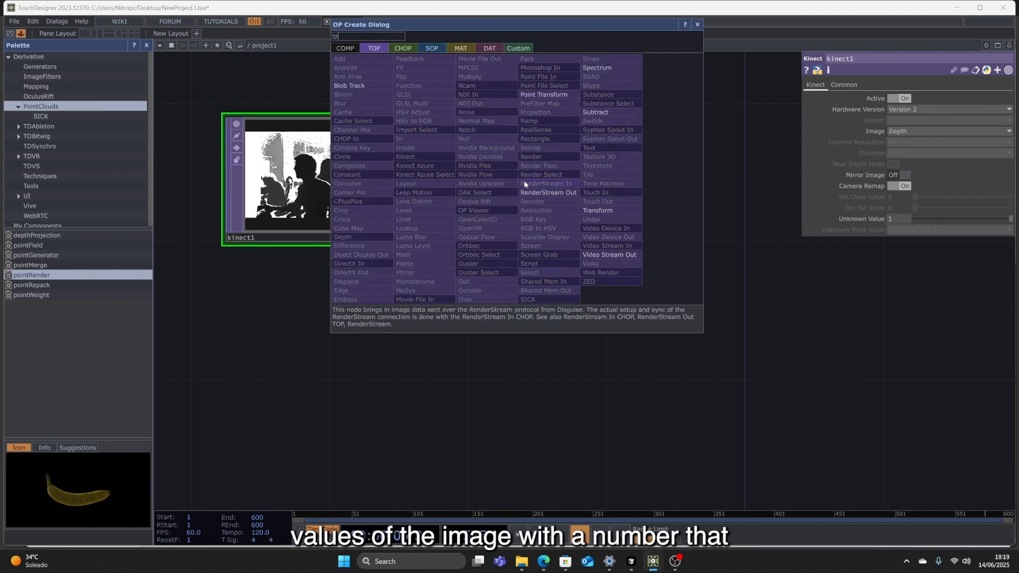
pyautogui.click(626, 166)
pyautogui.click(640, 175)
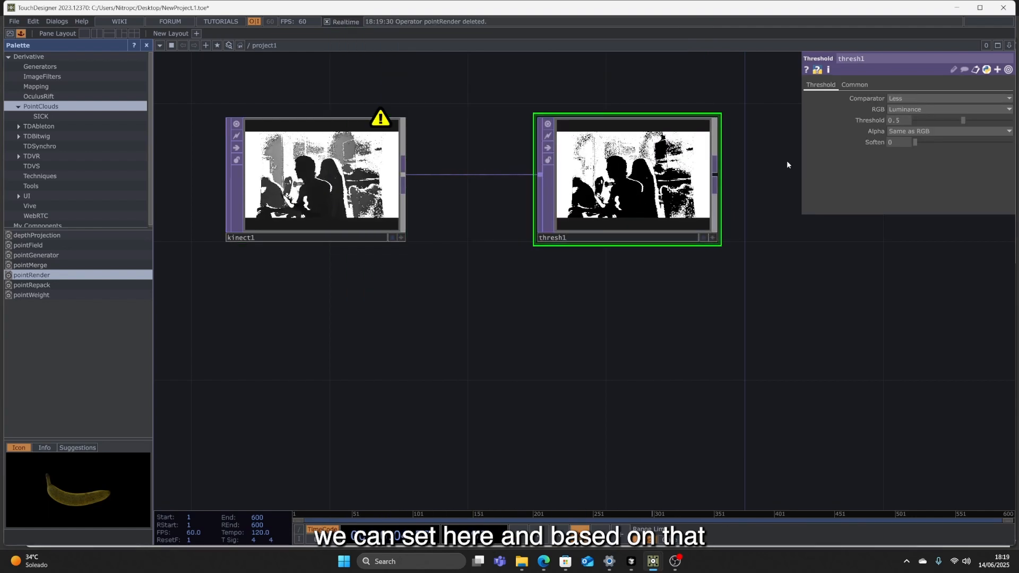
# Step: Set the Threshold TOP's comparator to Greater and its threshold to about 0.155 to isolate the nearby figure
pyautogui.moveTo(964, 121)
pyautogui.mouseDown()
pyautogui.moveTo(923, 123)
pyautogui.moveTo(961, 126)
pyautogui.mouseUp()
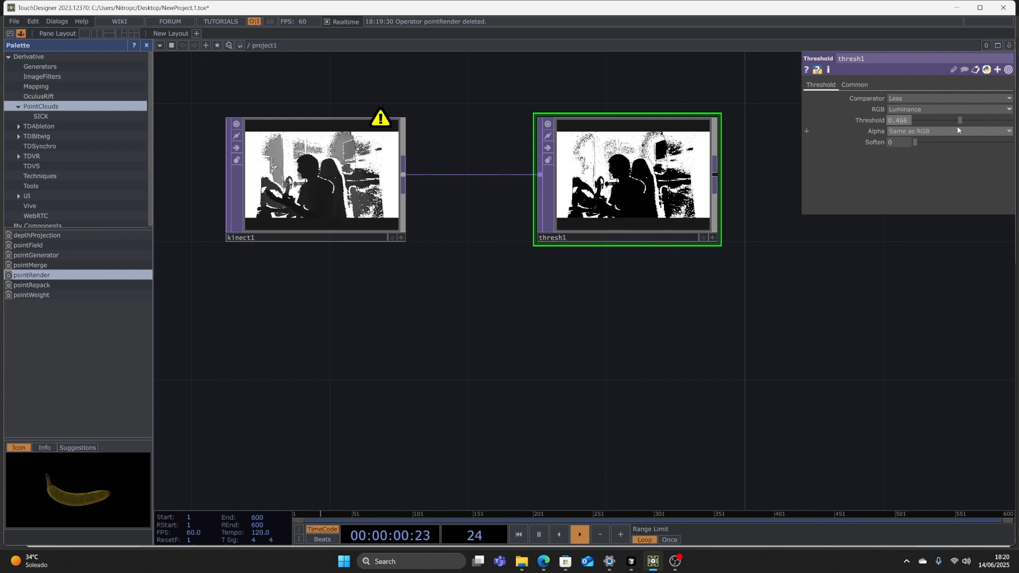
pyautogui.click(906, 98)
pyautogui.click(908, 118)
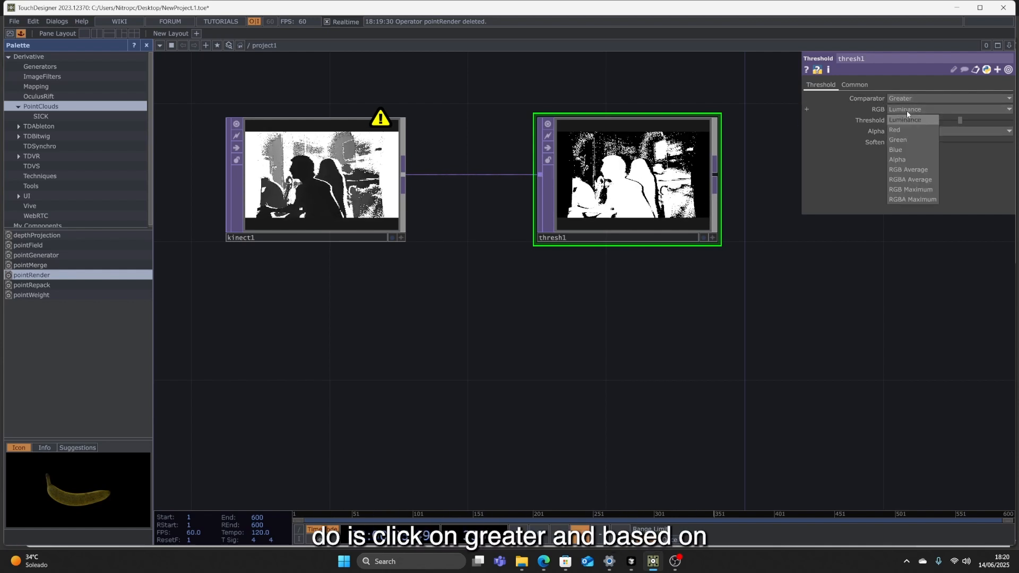
pyautogui.moveTo(960, 120); pyautogui.dragTo(925, 121)
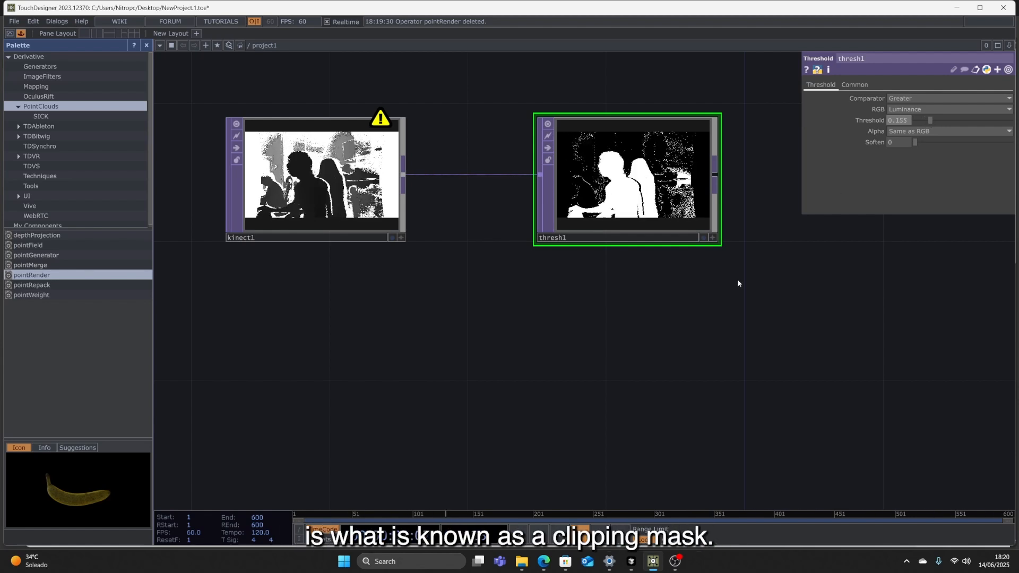
# Step: Move the Threshold TOP closer to the Kinect and add a Matte TOP below it
pyautogui.moveTo(622, 199); pyautogui.dragTo(587, 198)
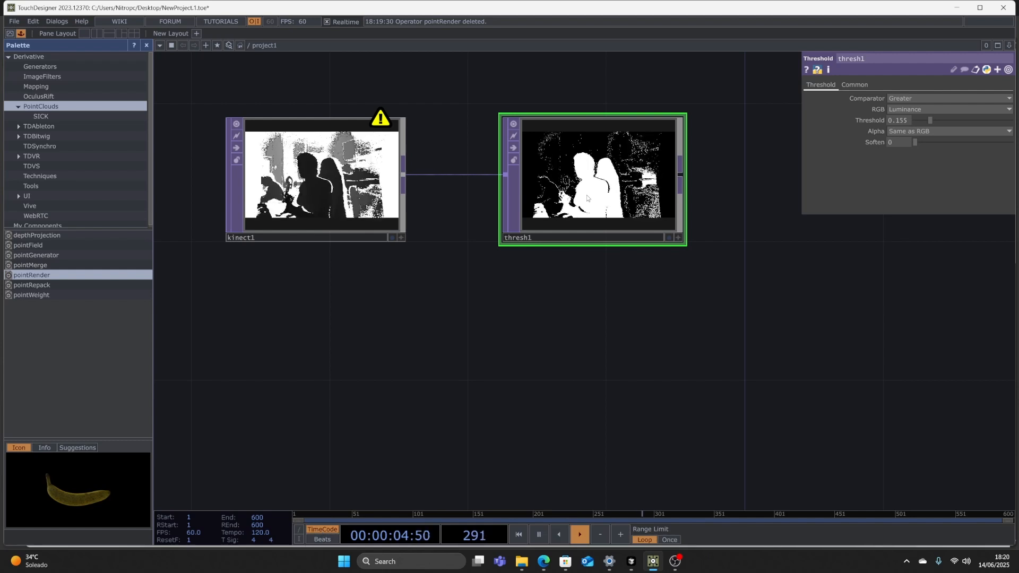
pyautogui.moveTo(608, 292); pyautogui.dragTo(514, 276)
pyautogui.doubleClick(550, 414)
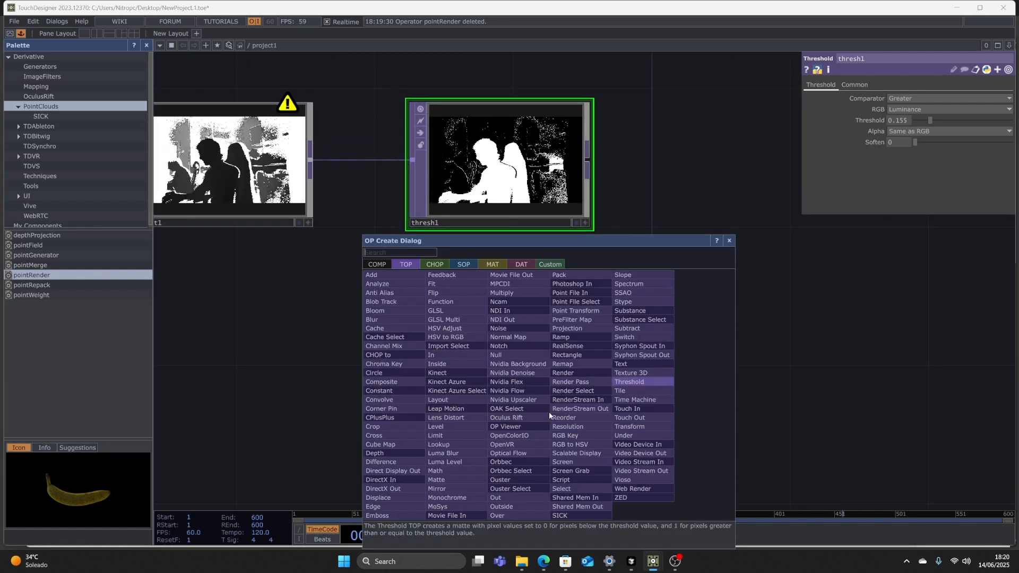
pyautogui.click(436, 479)
pyautogui.click(610, 427)
pyautogui.moveTo(846, 290); pyautogui.dragTo(868, 256)
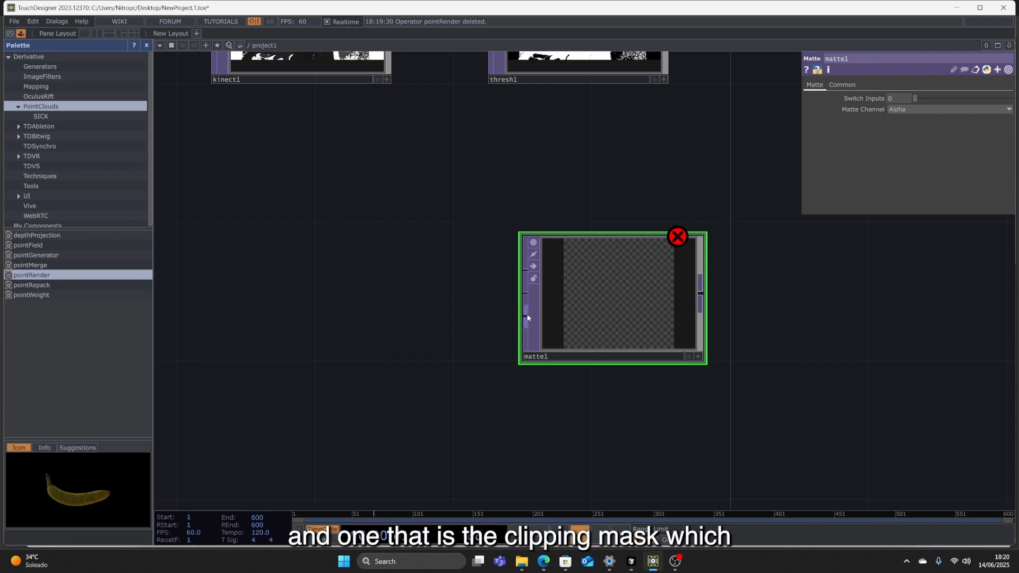
# Step: Connect the Threshold TOP to the Matte TOP's third input and set the Matte Channel to Luminance
pyautogui.scroll(-3, 527, 318)
pyautogui.moveTo(625, 100); pyautogui.dragTo(515, 314)
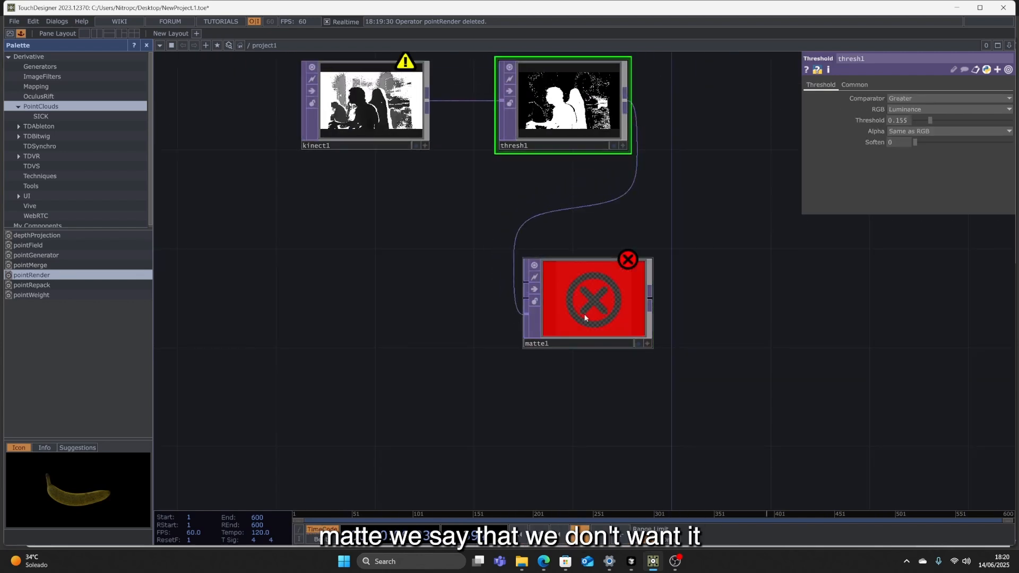
pyautogui.click(582, 317)
pyautogui.click(909, 110)
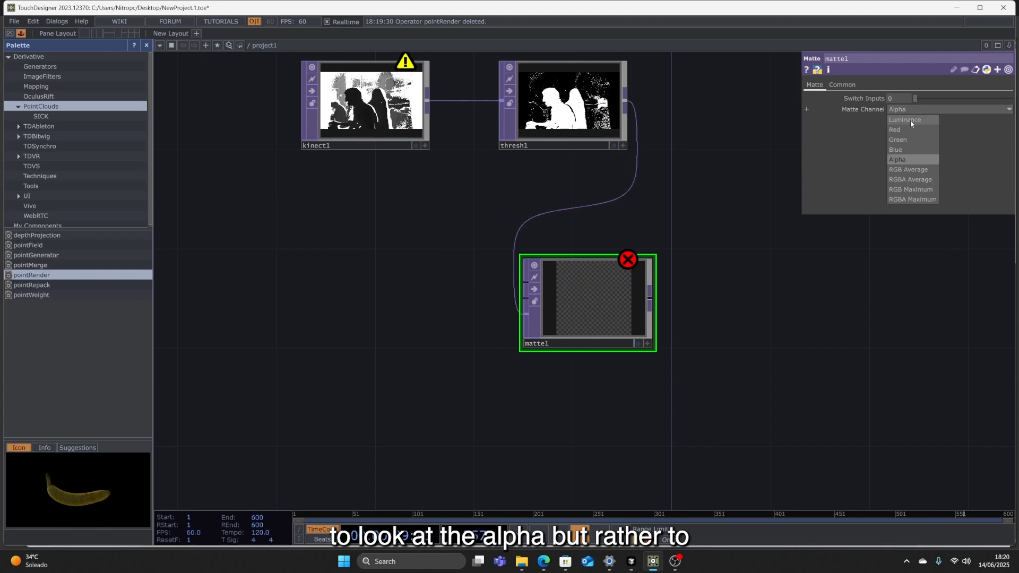
pyautogui.click(910, 120)
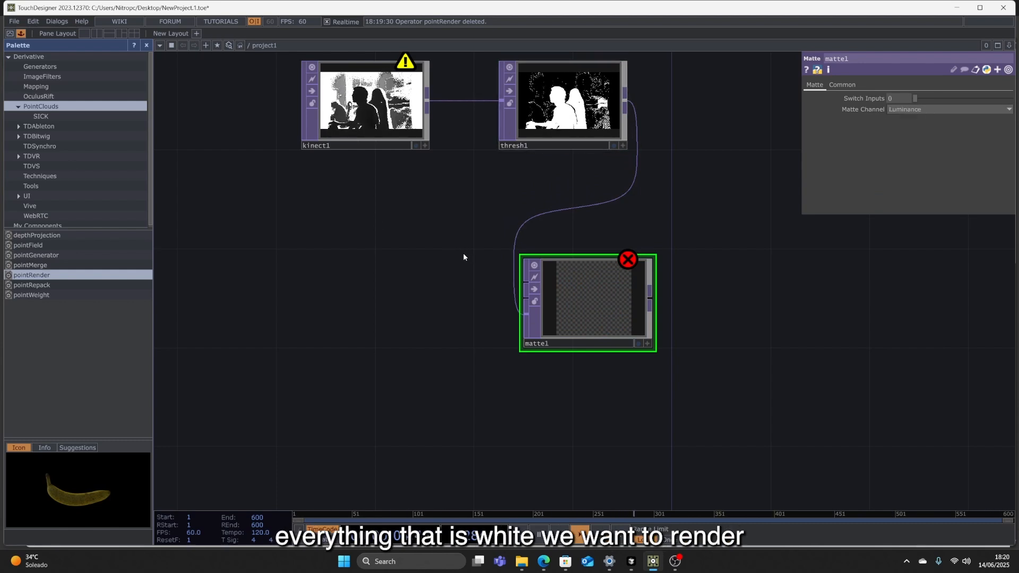
# Step: Add a Constant TOP beside the Matte TOP and set its alpha to 0
pyautogui.press('Tab')
pyautogui.write('const')
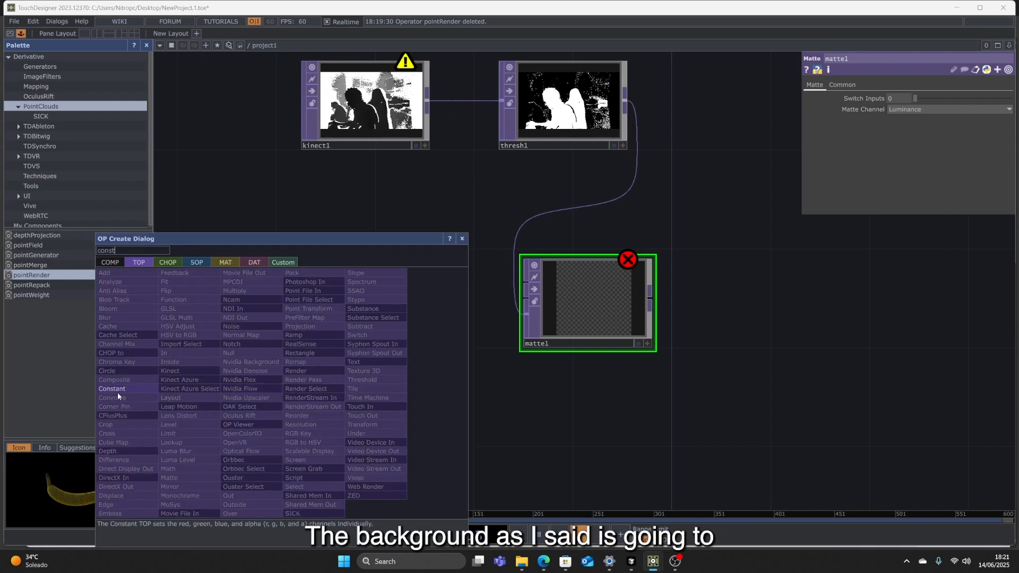
pyautogui.click(113, 388)
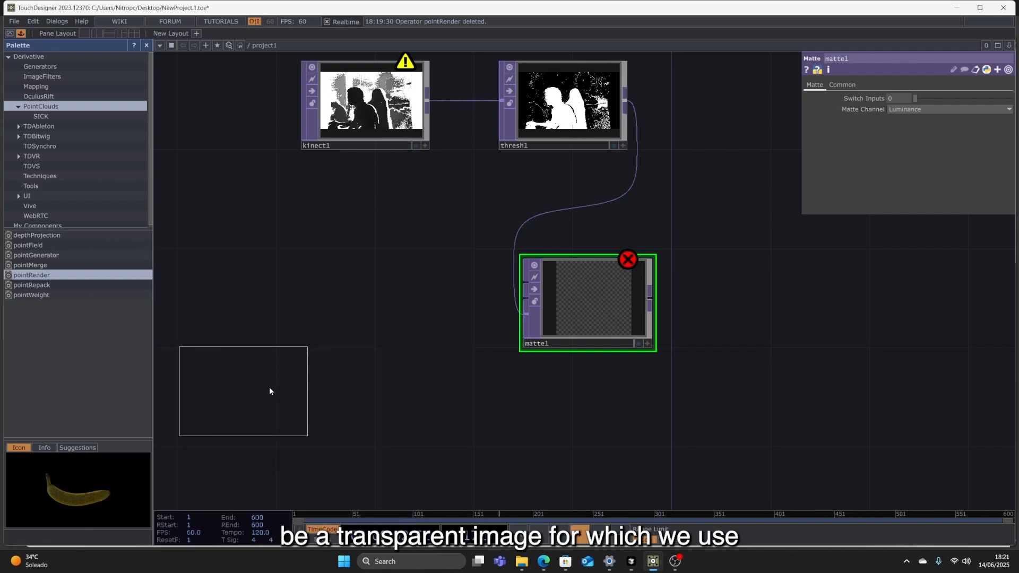
pyautogui.click(388, 361)
pyautogui.moveTo(992, 110); pyautogui.dragTo(902, 113)
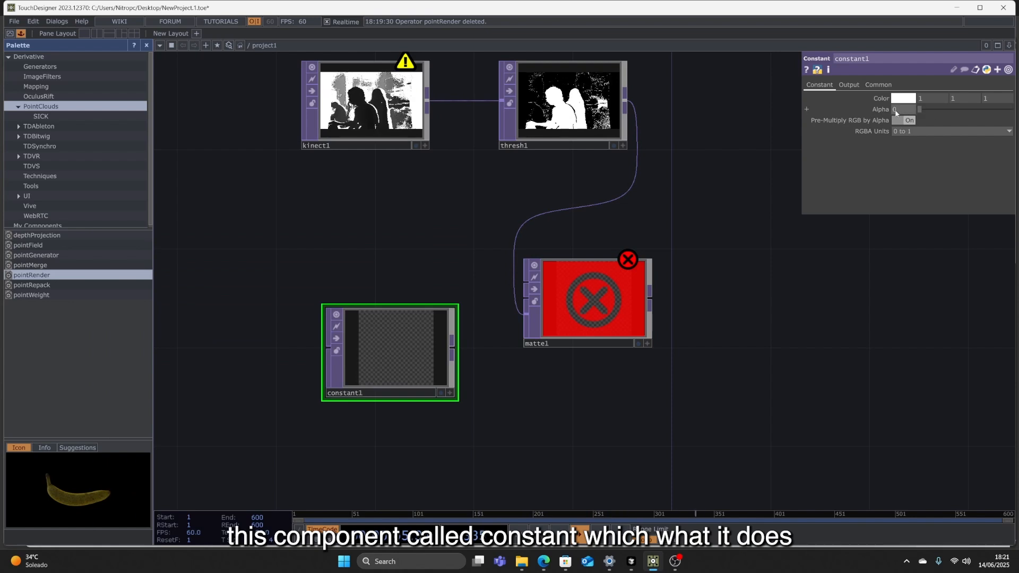
# Step: Connect the Constant TOP to the Matte TOP's second input and move it lower to free space above
pyautogui.click(454, 352)
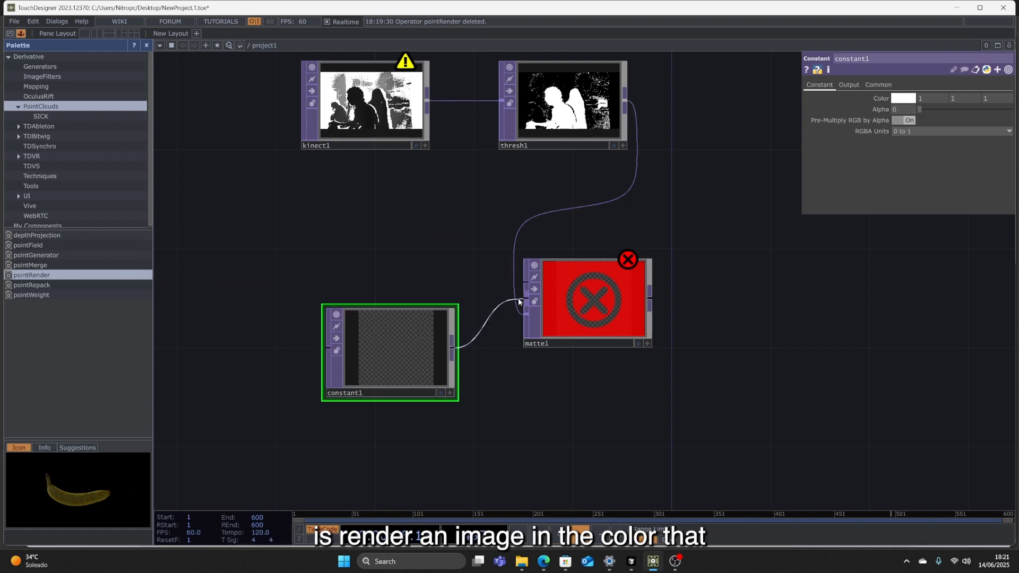
pyautogui.click(525, 301)
pyautogui.moveTo(423, 358); pyautogui.dragTo(399, 407)
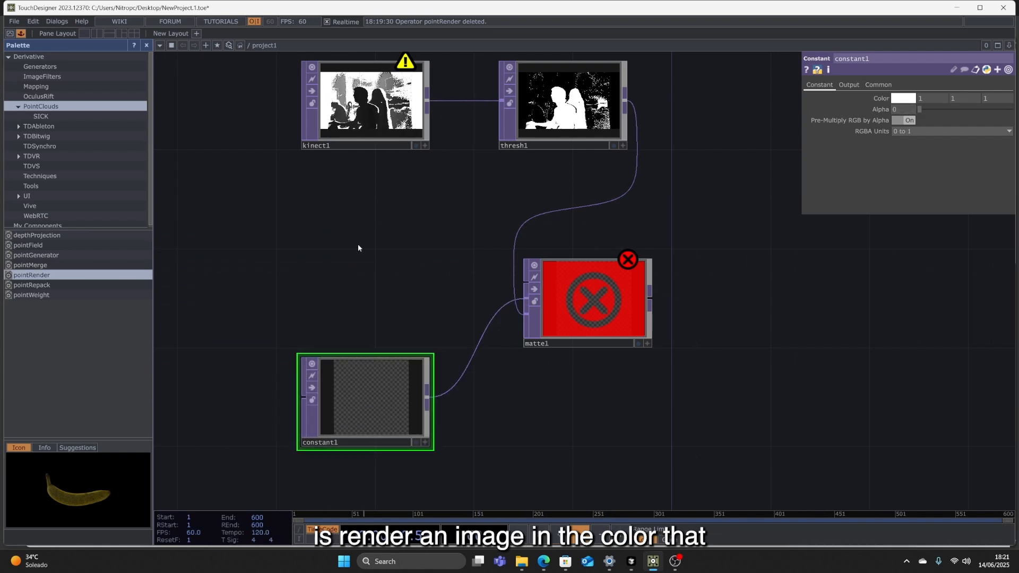
# Step: Paste a copy of the Kinect TOP above the Constant, set its image to Color and turn Camera Remap off
pyautogui.hotkey('ctrl', 'v')
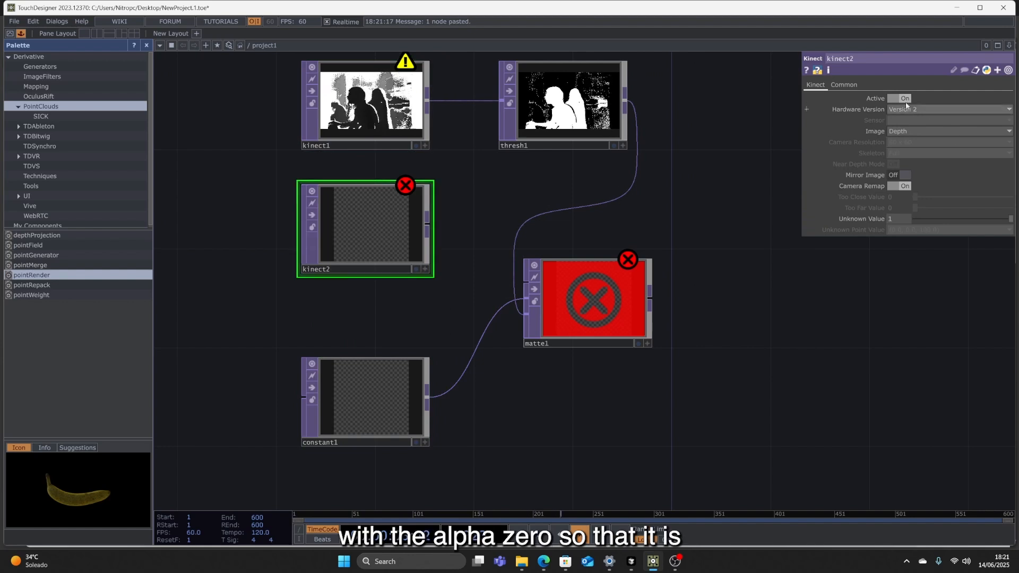
pyautogui.click(899, 141)
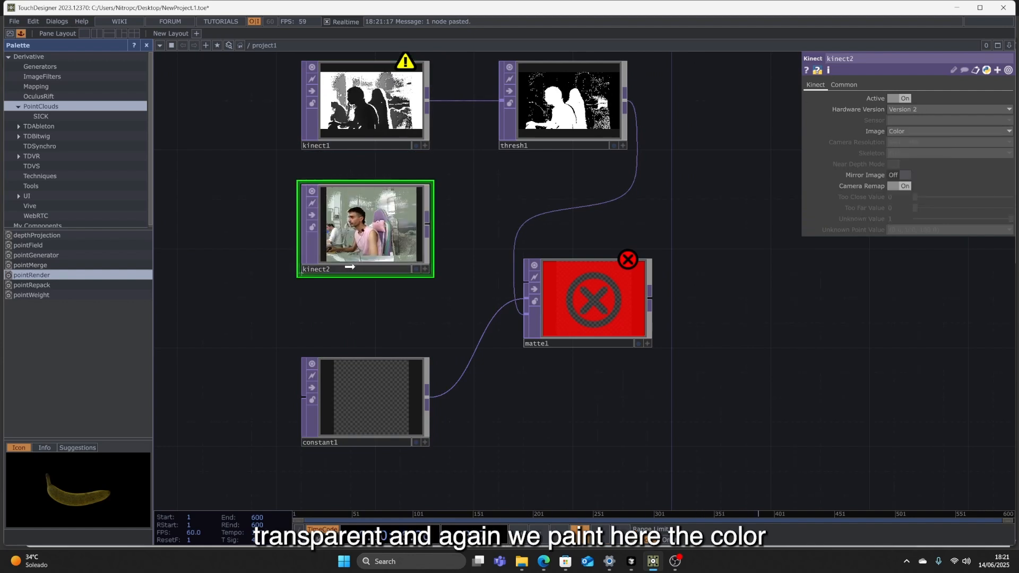
pyautogui.click(901, 187)
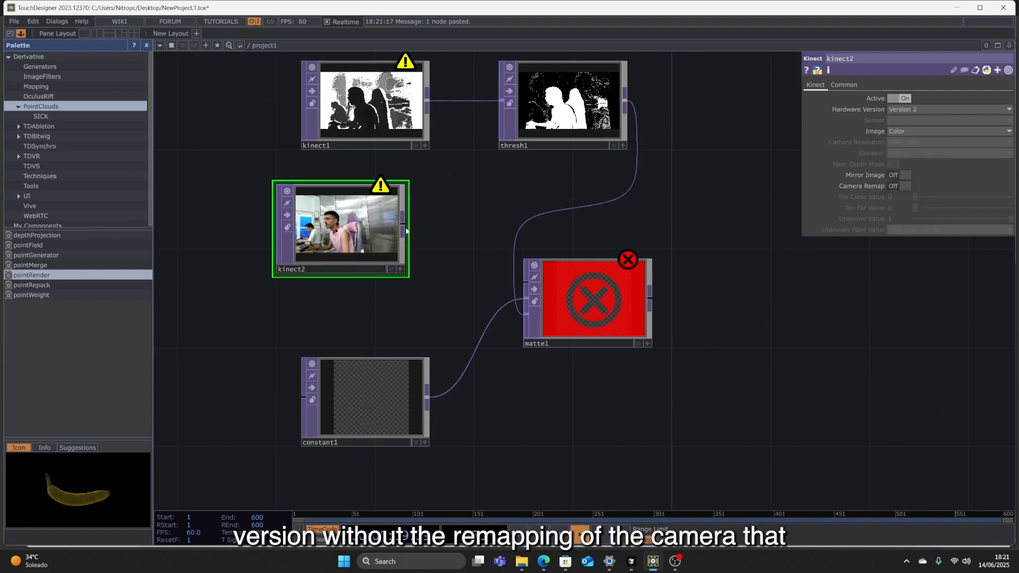
# Step: Connect the color Kinect TOP to the Matte TOP's first input and inspect the cut-out image
pyautogui.moveTo(520, 287); pyautogui.dragTo(524, 285)
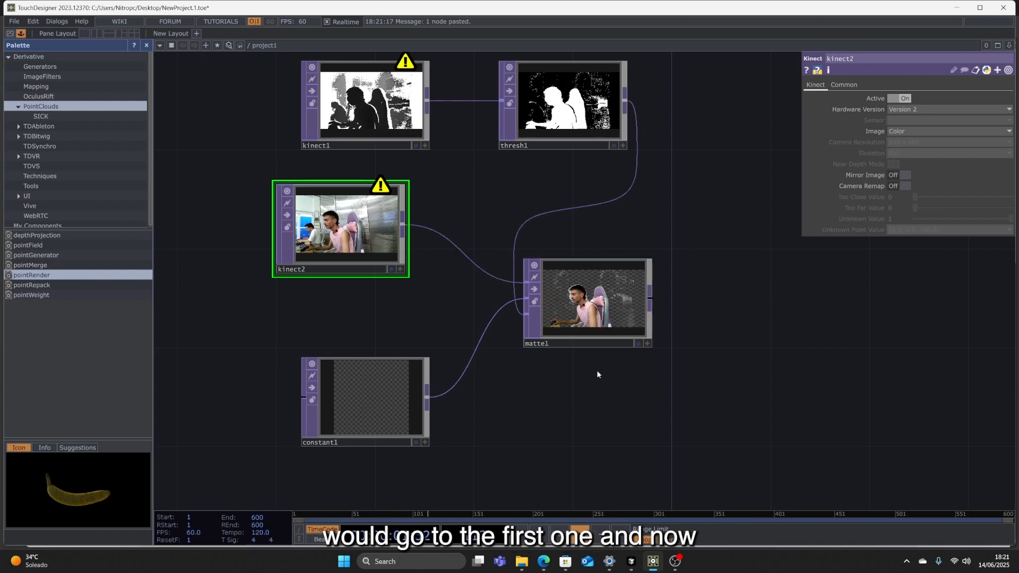
pyautogui.scroll(4, 582, 316)
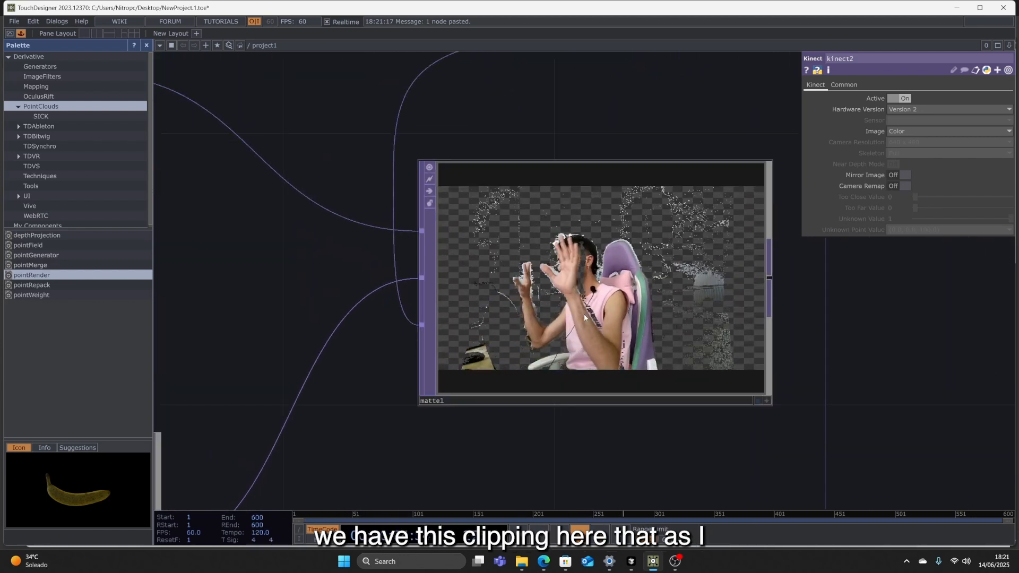
pyautogui.scroll(-2, 584, 314)
pyautogui.scroll(-3, 567, 317)
# Step: Adjust the Threshold TOP's threshold to about 0.166 and move the Matte TOP away from the other nodes
pyautogui.click(562, 109)
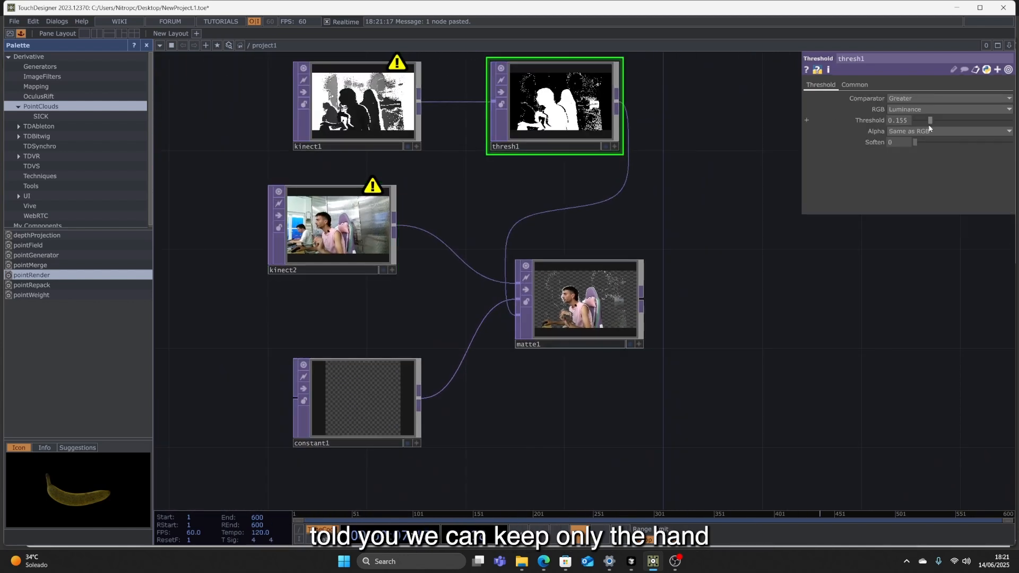
pyautogui.moveTo(925, 121)
pyautogui.mouseDown()
pyautogui.moveTo(914, 125)
pyautogui.moveTo(1009, 135)
pyautogui.moveTo(929, 136)
pyautogui.moveTo(938, 137)
pyautogui.mouseUp()
pyautogui.moveTo(702, 278); pyautogui.dragTo(666, 374)
pyautogui.moveTo(527, 380); pyautogui.dragTo(675, 404)
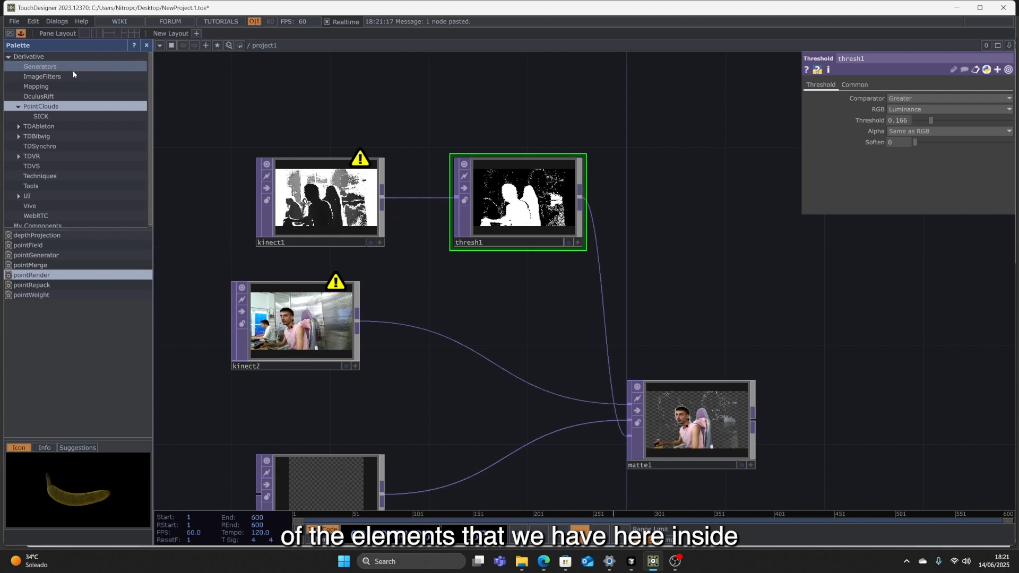
# Step: Add the ready-made dilate component from the ImageFilters collection beside the Threshold TOP
pyautogui.click(31, 67)
pyautogui.click(33, 77)
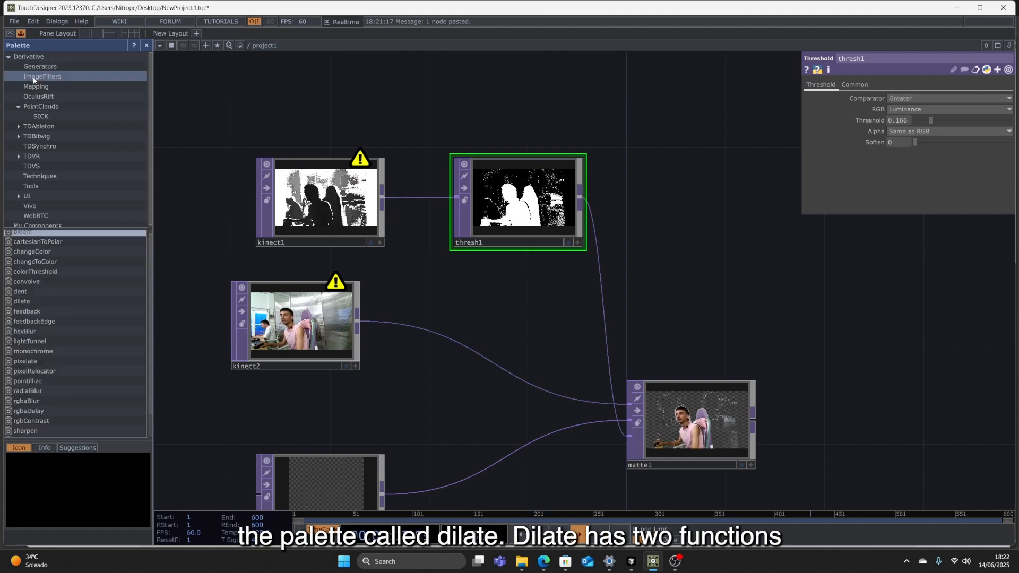
pyautogui.moveTo(32, 301); pyautogui.dragTo(689, 243)
pyautogui.moveTo(734, 321); pyautogui.dragTo(614, 351)
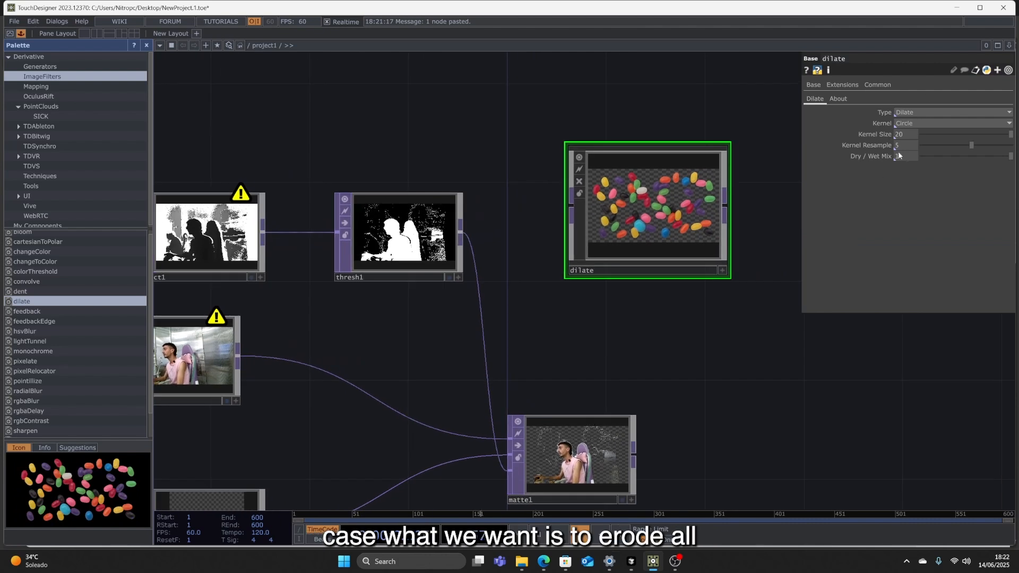
# Step: Set the dilate component's type to Erode, feed it from the Threshold TOP and set Kernel Size to 7
pyautogui.click(909, 114)
pyautogui.click(909, 123)
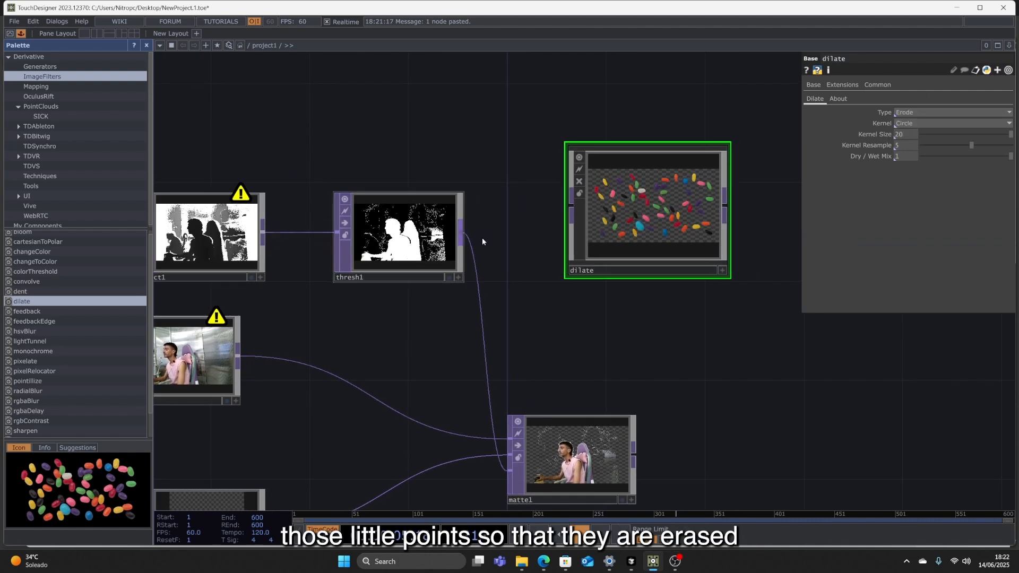
pyautogui.moveTo(462, 239); pyautogui.dragTo(556, 203)
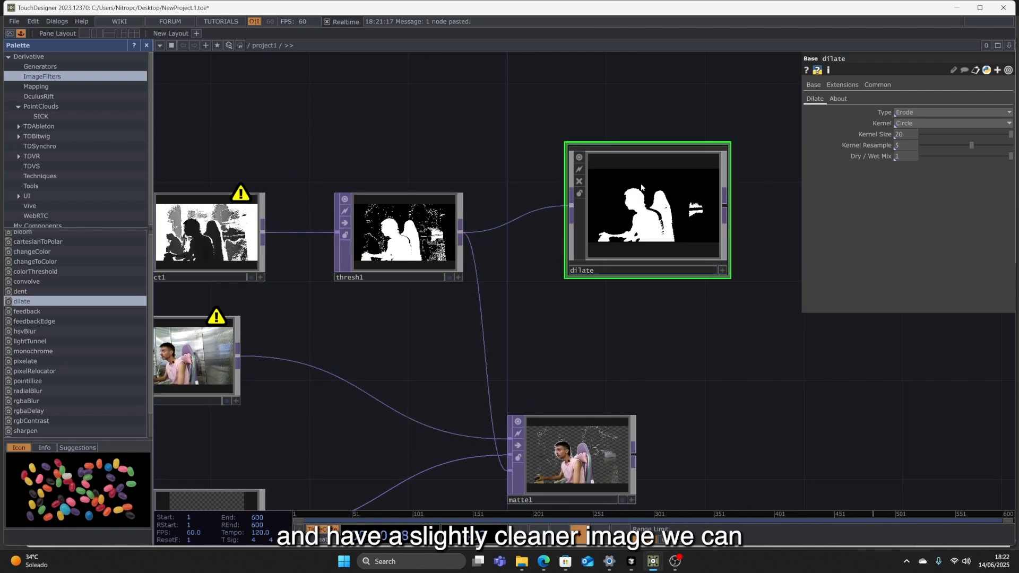
pyautogui.moveTo(971, 135); pyautogui.dragTo(949, 135)
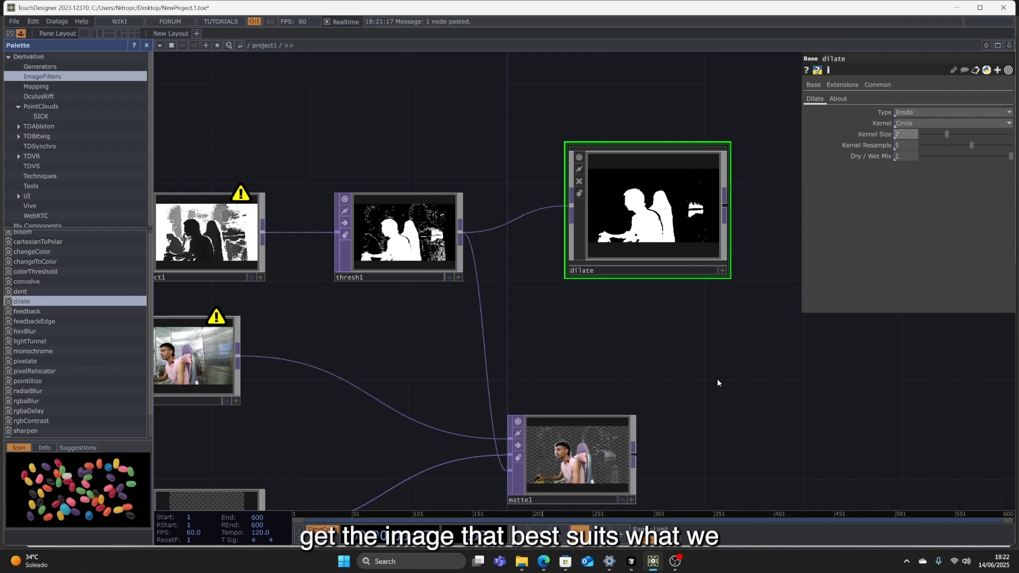
# Step: Connect the dilate component to the Matte TOP's third input in place of the Threshold and inspect the cleaned cut-out
pyautogui.moveTo(718, 381); pyautogui.dragTo(765, 279)
pyautogui.moveTo(774, 90); pyautogui.dragTo(544, 373)
pyautogui.scroll(5, 608, 378)
pyautogui.scroll(1, 608, 377)
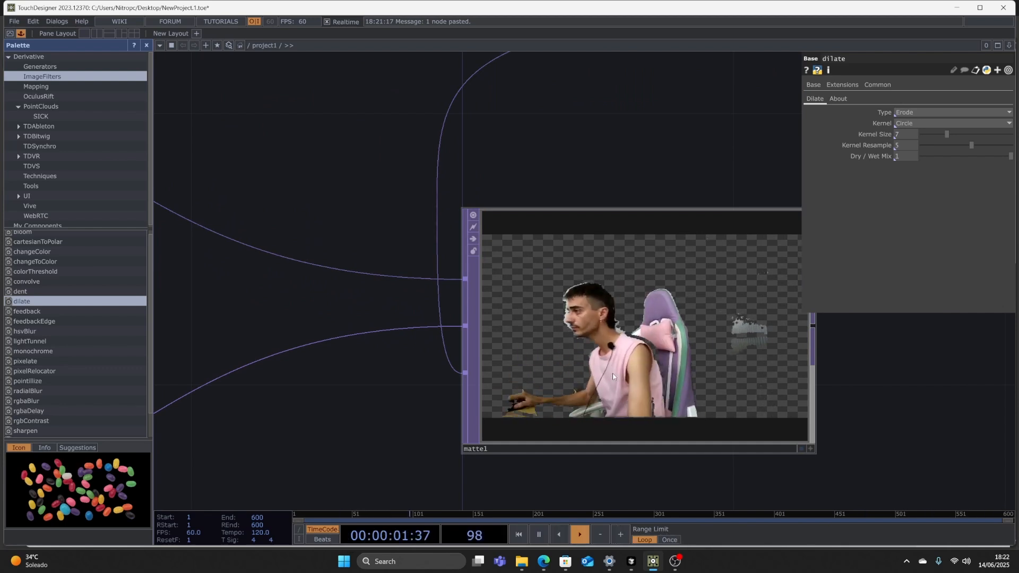
pyautogui.scroll(-6, 615, 374)
pyautogui.scroll(-1, 618, 374)
pyautogui.moveTo(764, 430); pyautogui.dragTo(715, 431)
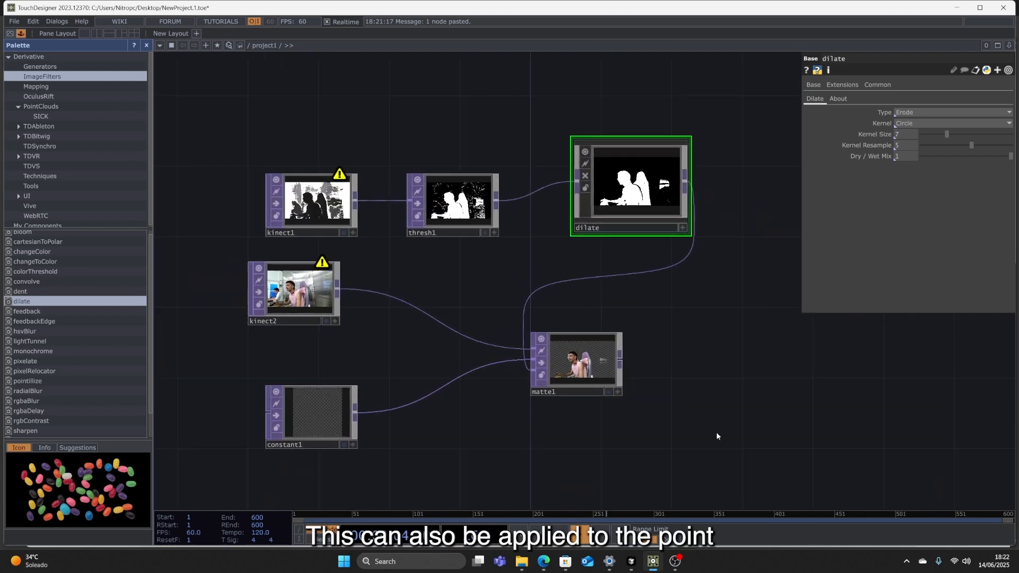
# Step: Switch the image type of the Kinect TOP feeding the Matte TOP's first input to Color Point Cloud
pyautogui.click(298, 290)
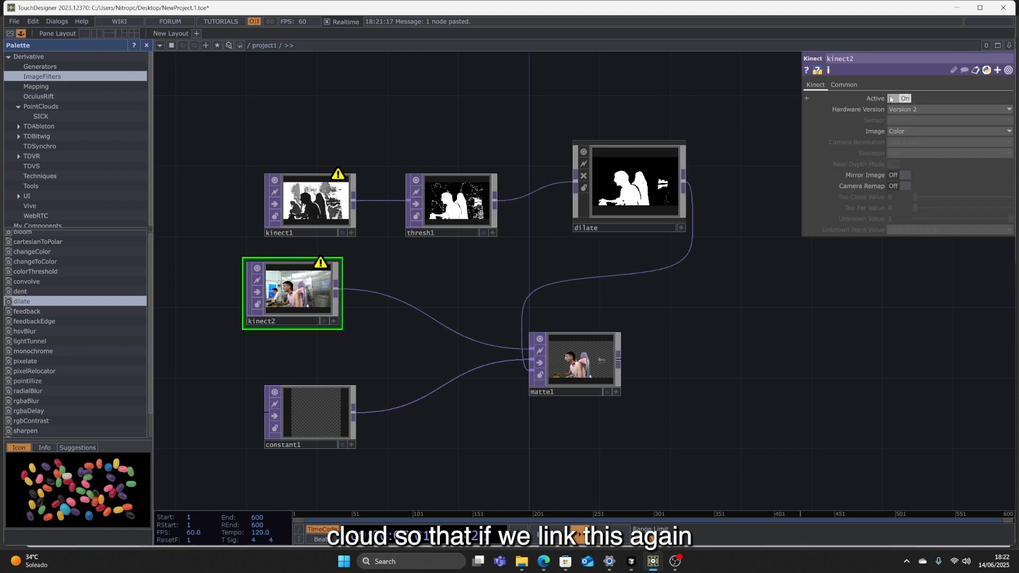
pyautogui.click(903, 132)
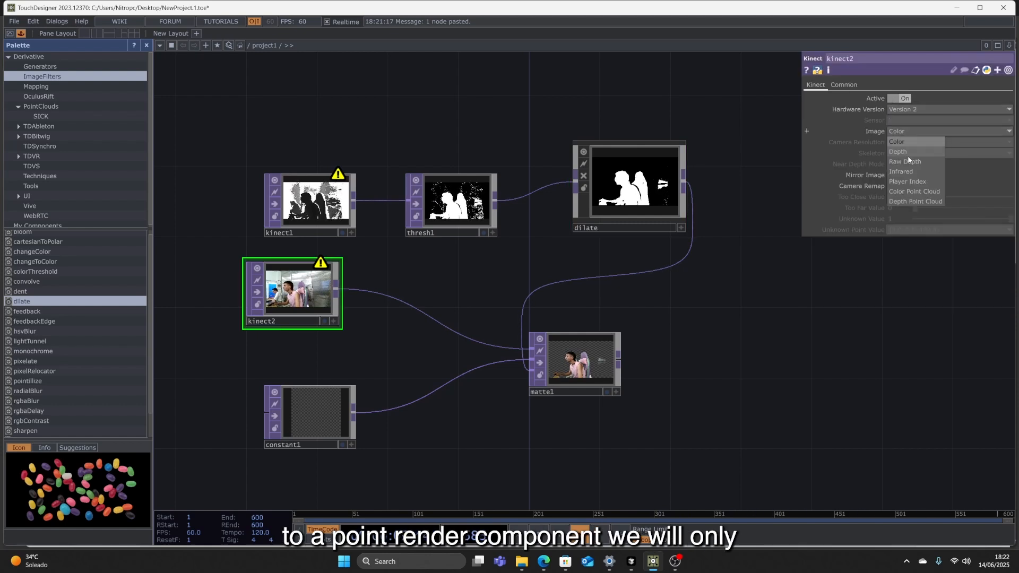
pyautogui.click(906, 192)
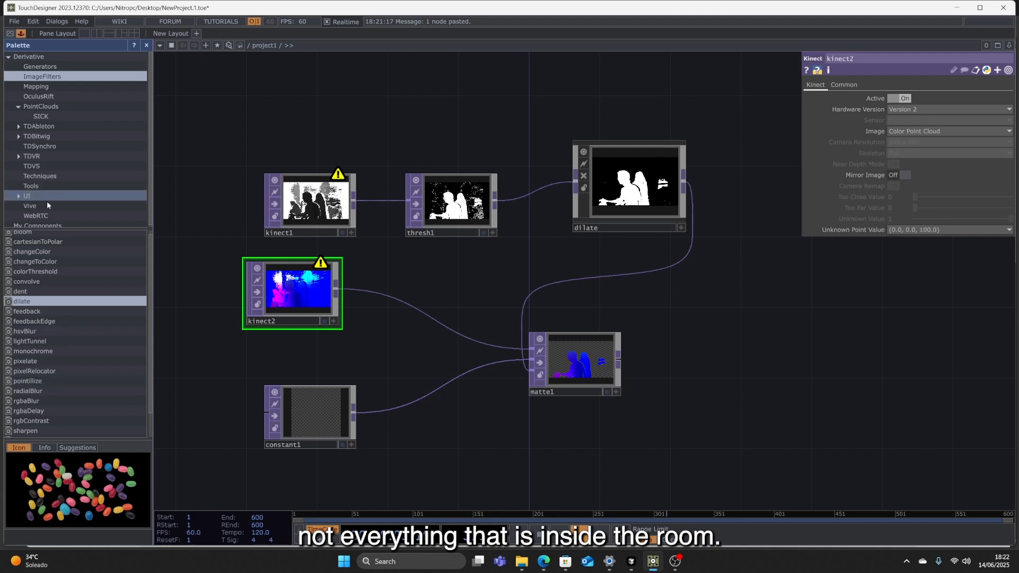
# Step: Add the ready-made pointRender component from the PointClouds collection and feed both of its inputs from the Matte TOP
pyautogui.click(39, 186)
pyautogui.scroll(-5, 68, 339)
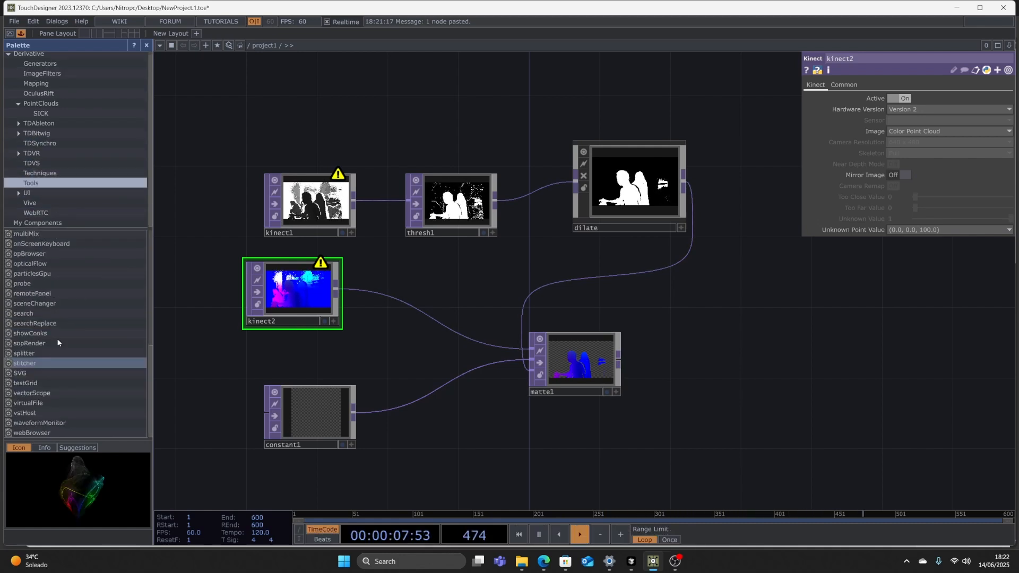
pyautogui.click(43, 104)
pyautogui.moveTo(32, 275); pyautogui.dragTo(777, 367)
pyautogui.moveTo(812, 331); pyautogui.dragTo(567, 341)
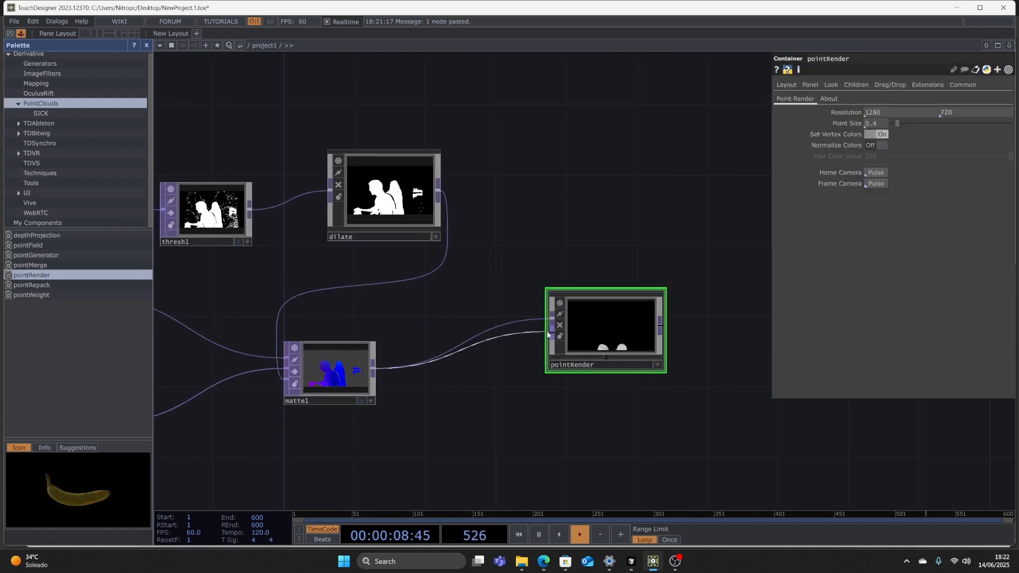
# Step: Make the pointRender viewer interactive and orbit the masked point cloud to examine the cut-out figure from several angles
pyautogui.click(657, 366)
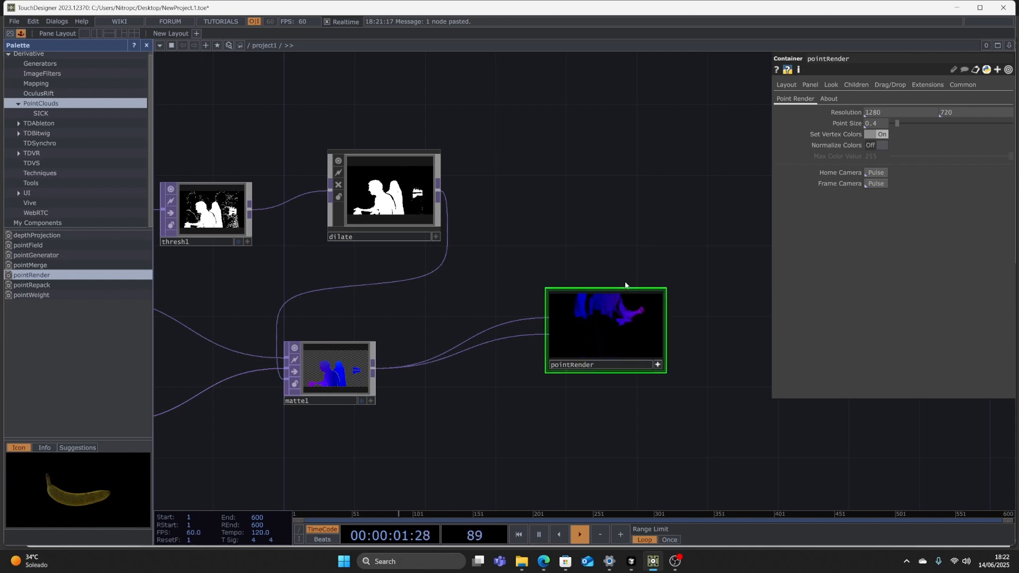
pyautogui.moveTo(624, 336); pyautogui.dragTo(645, 338)
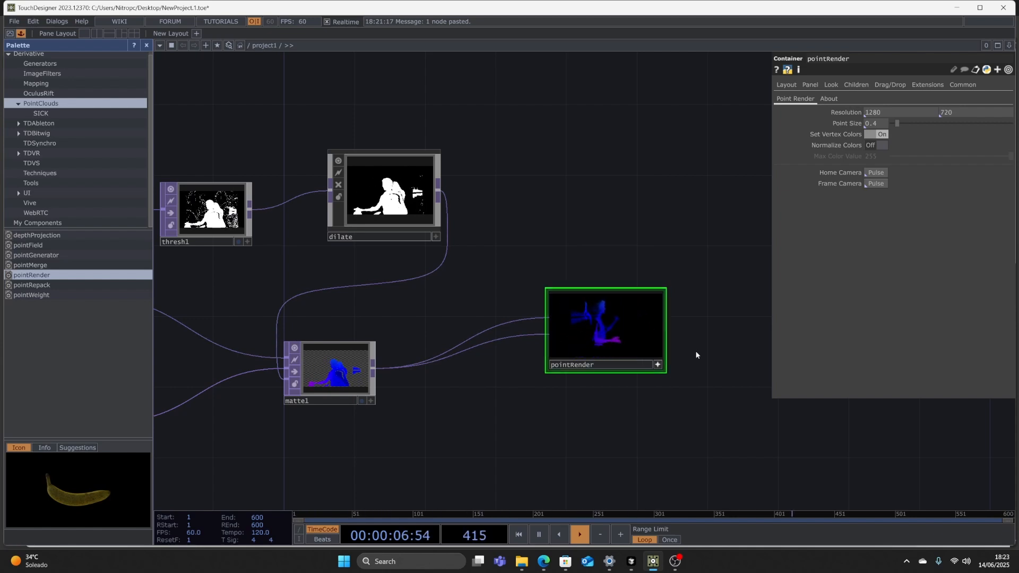
pyautogui.scroll(5, 709, 355)
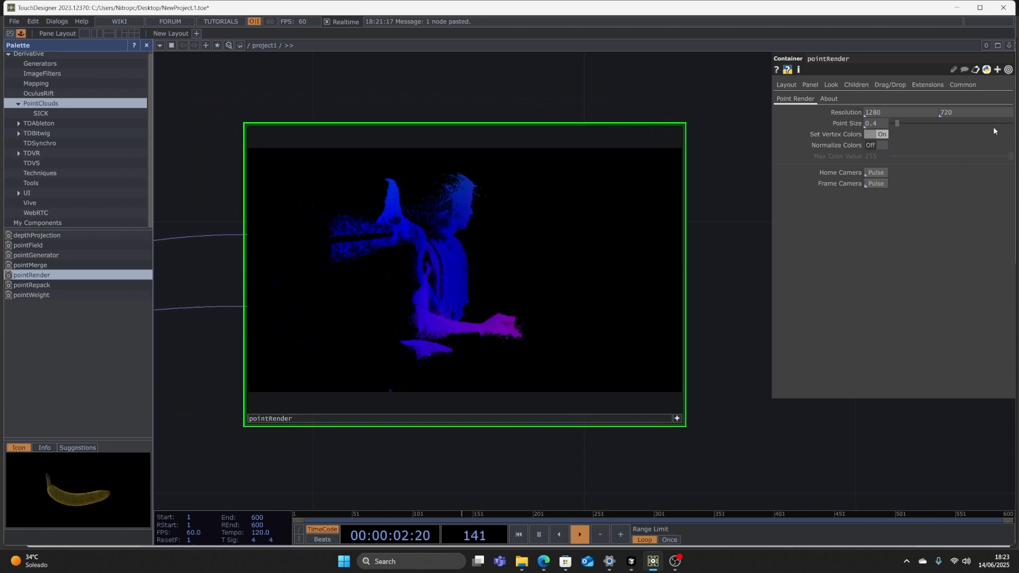
pyautogui.click(677, 418)
pyautogui.moveTo(578, 362); pyautogui.dragTo(576, 361)
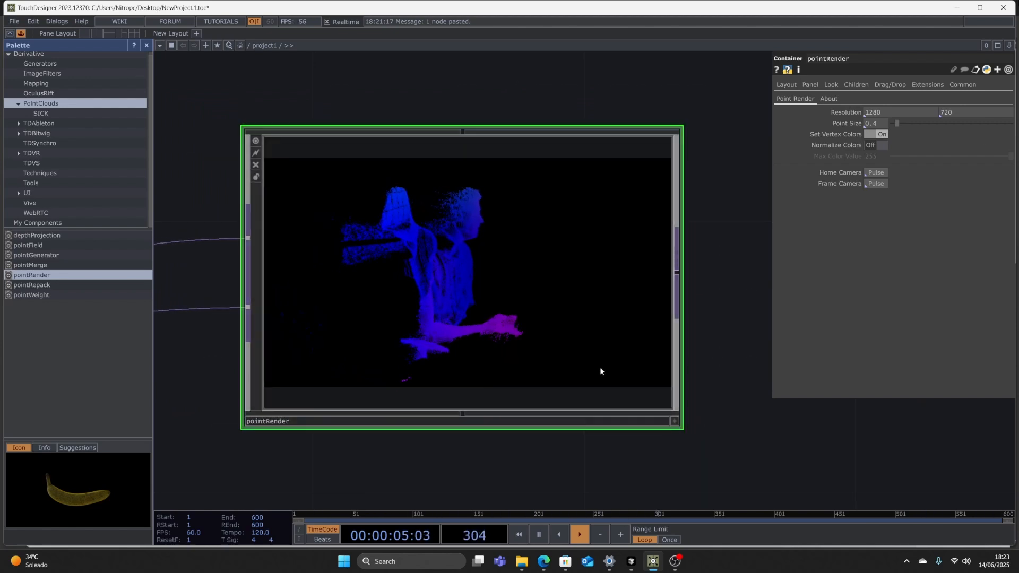
pyautogui.click(675, 421)
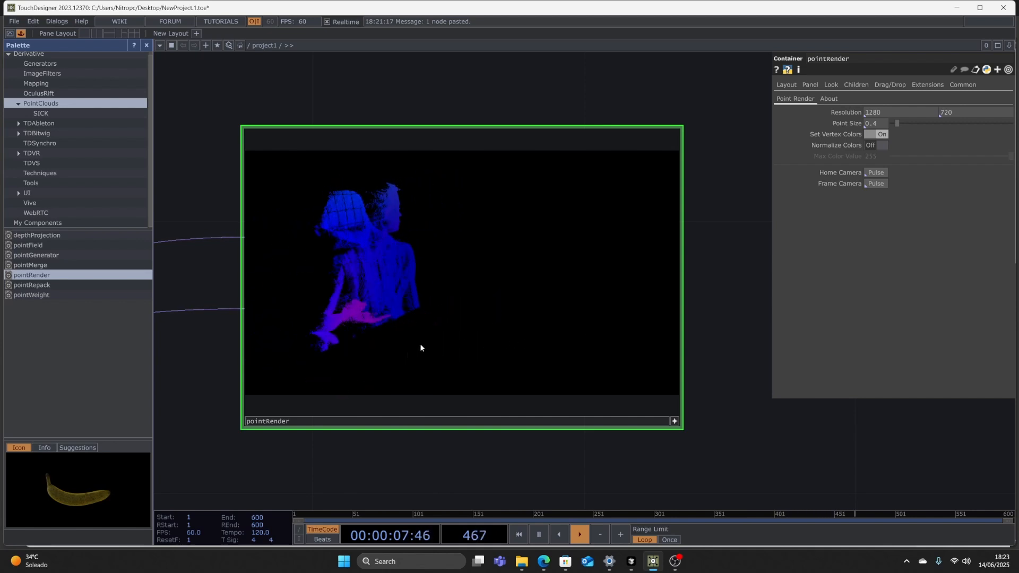